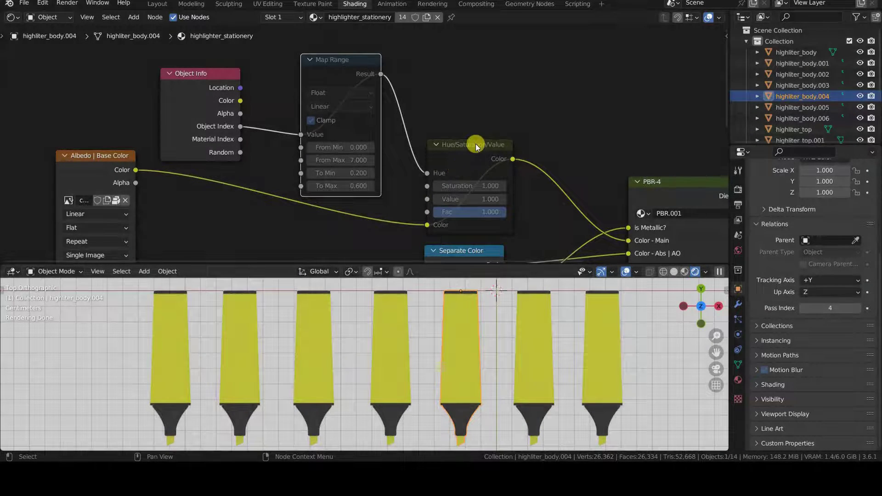
Unmute the Hue/Saturation/Value and Map Range nodes.
click(476, 144)
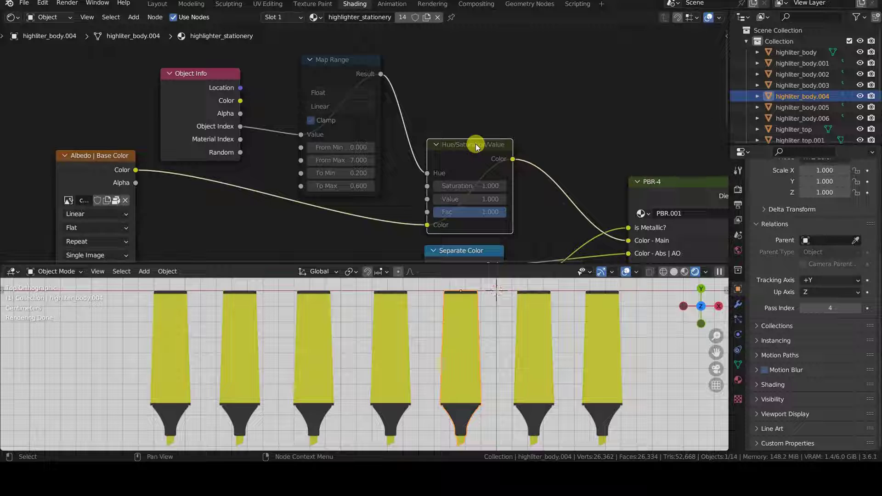
key(m)
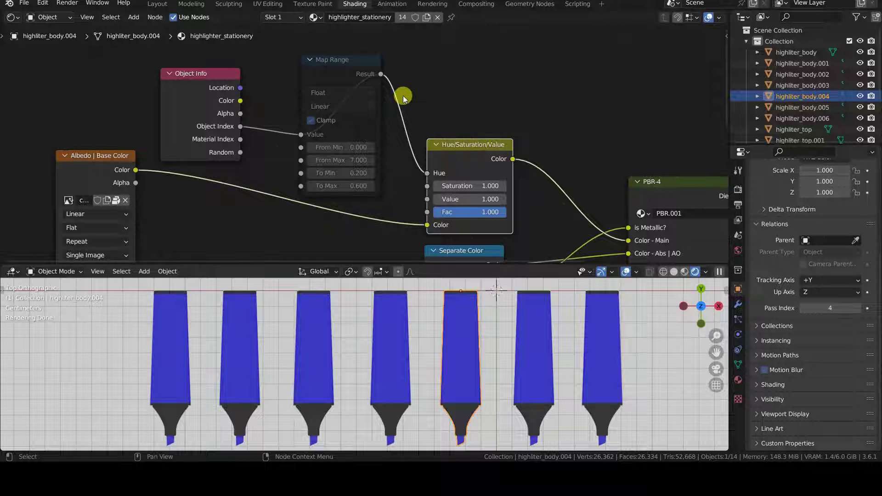
click(348, 62)
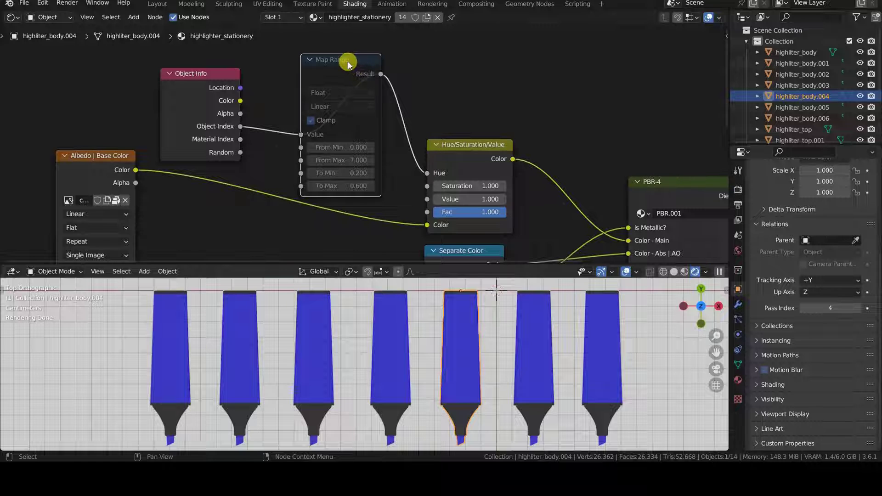
key(m)
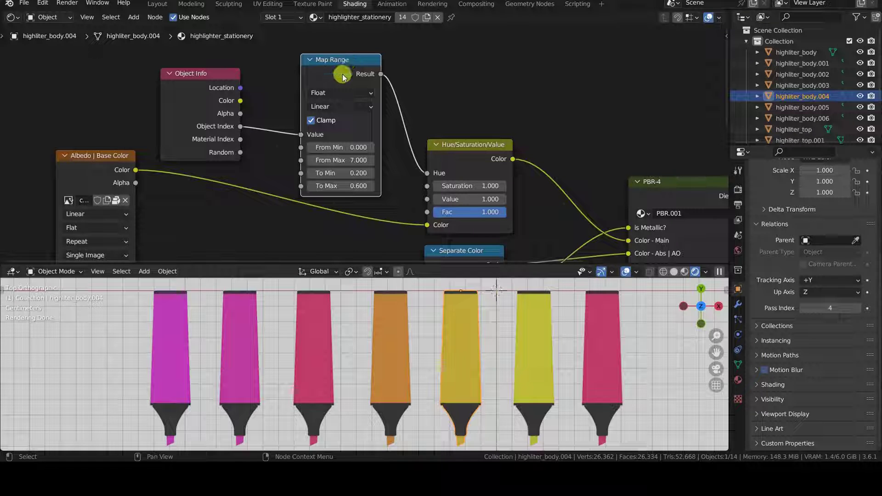
Set the Map Range To Min to 0 and To Max to 1.
click(349, 173)
text(0)
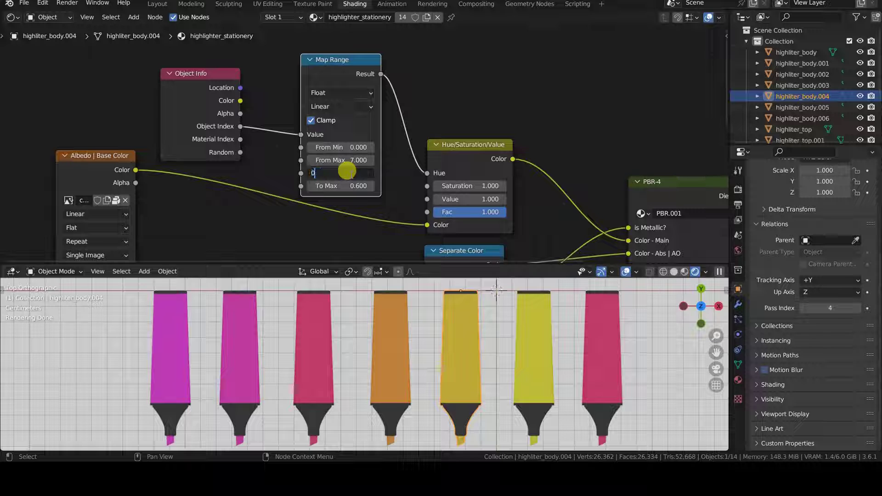
key(Tab)
text(1)
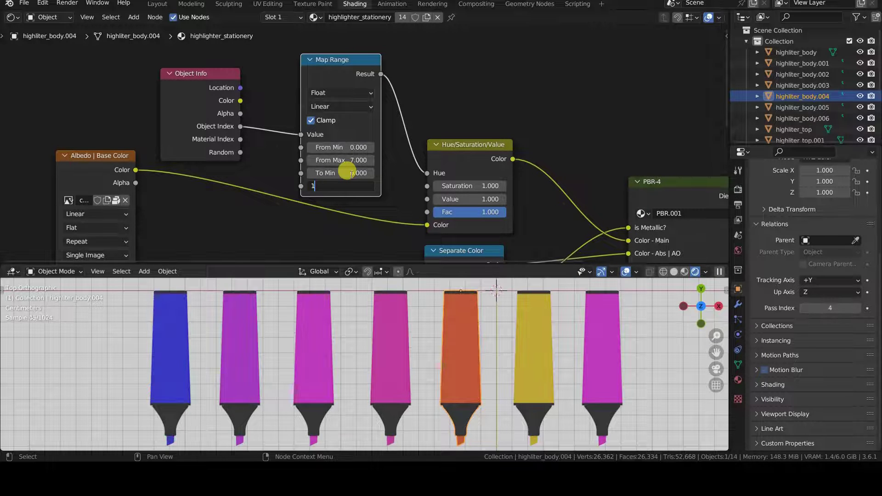
key(Return)
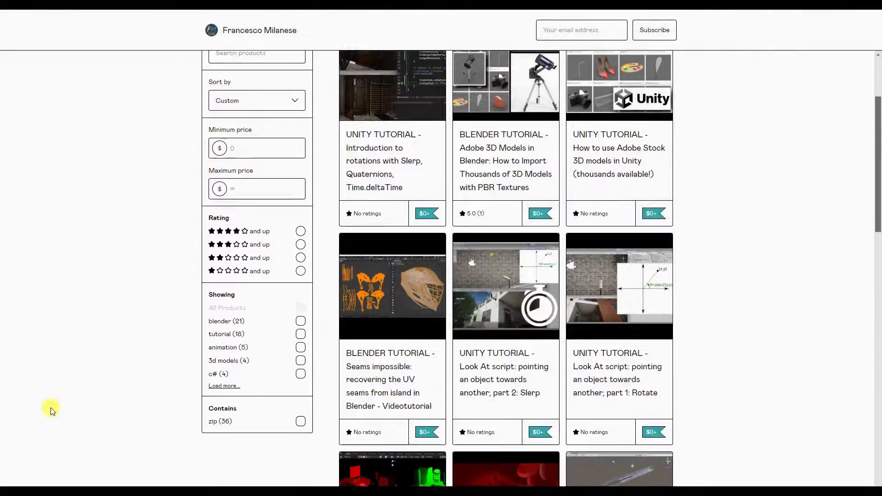
scroll(51, 410, down, 2)
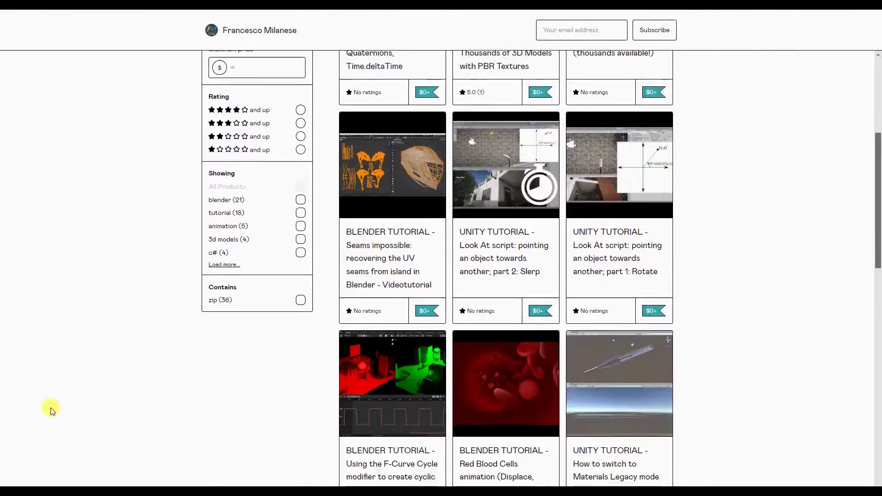
scroll(51, 410, down, 1)
scroll(51, 411, down, 2)
scroll(50, 410, down, 1)
scroll(50, 410, down, 1)
scroll(51, 410, down, 2)
scroll(51, 410, down, 1)
scroll(51, 410, down, 1)
scroll(51, 411, down, 2)
scroll(51, 410, down, 1)
scroll(50, 410, down, 1)
scroll(51, 411, down, 1)
scroll(50, 410, down, 1)
scroll(50, 410, down, 1)
scroll(50, 410, down, 2)
scroll(50, 410, down, 1)
scroll(50, 410, down, 1)
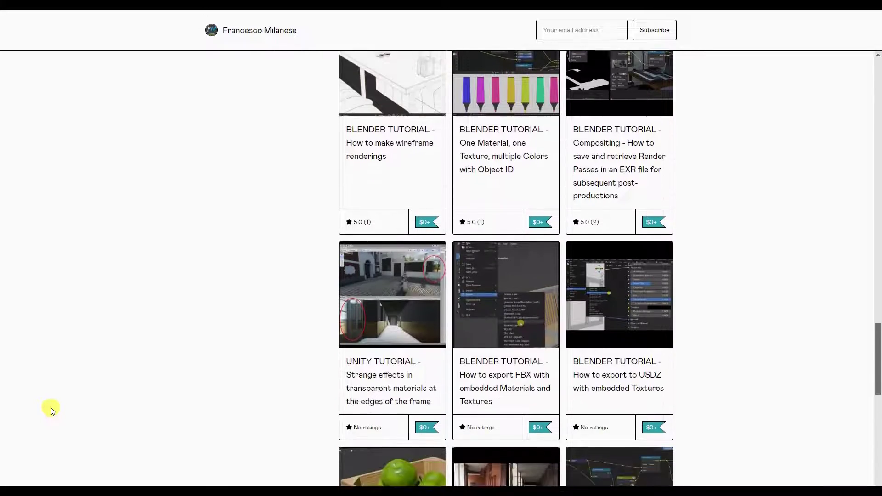
scroll(50, 410, down, 1)
scroll(50, 410, down, 1)
scroll(51, 410, down, 1)
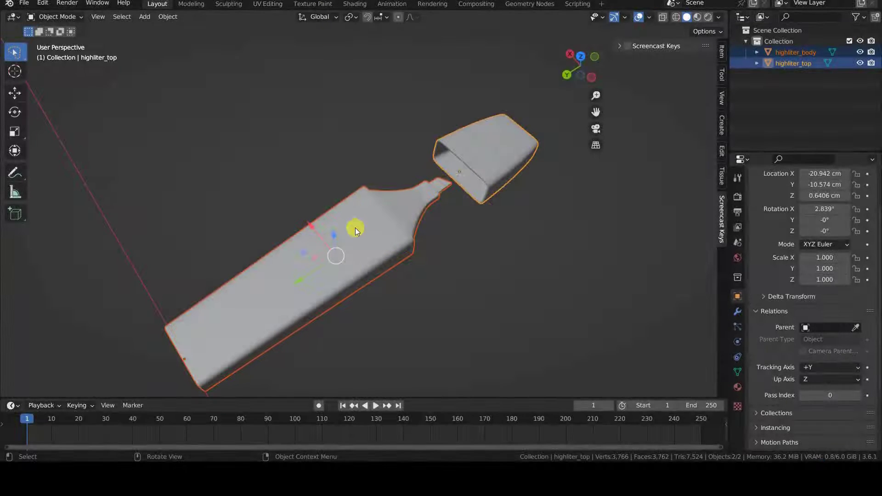
Preview the highlighter in Rendered shading, then return to Solid shading.
key(z)
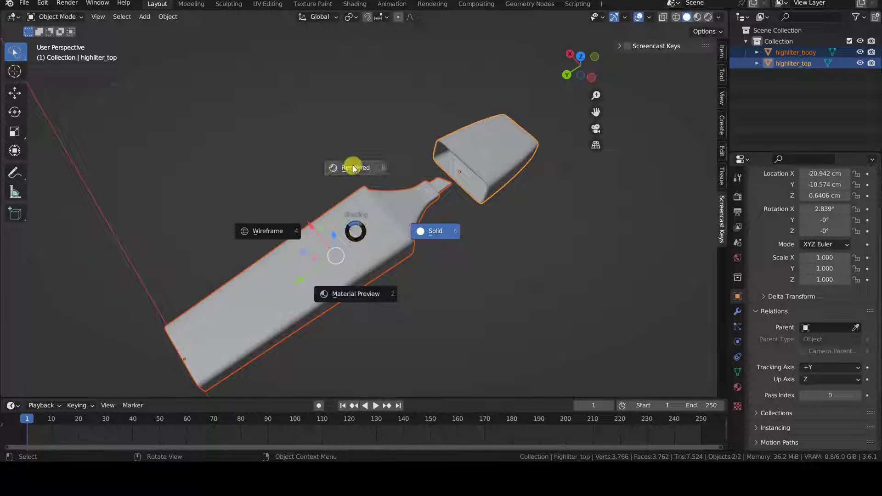
click(354, 170)
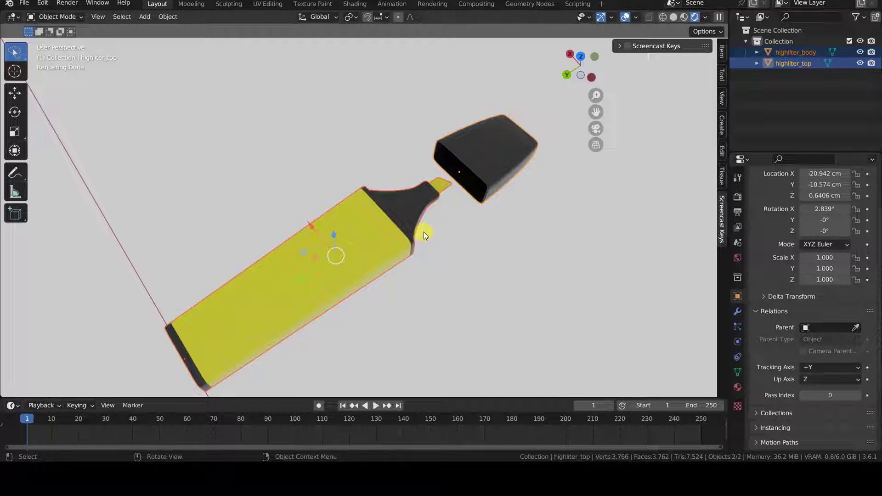
key(z)
click(499, 232)
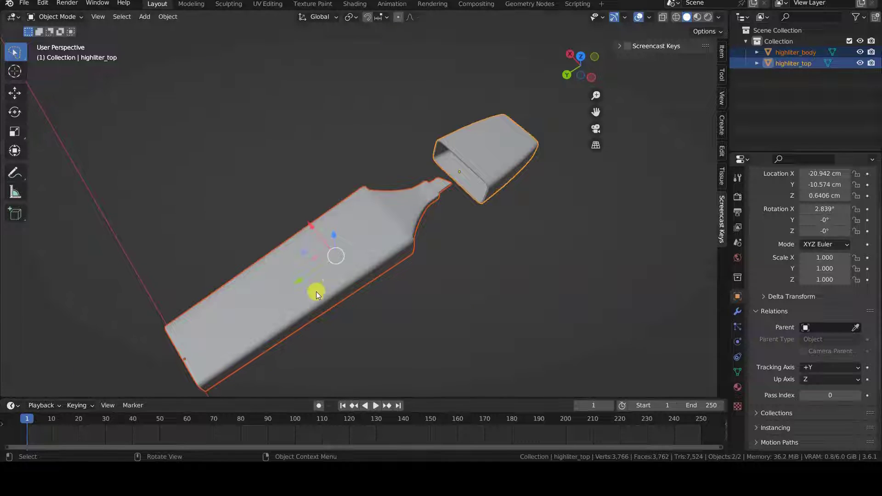
Inspect the cap's and body's highlighter_stationery material with its yellow preview sphere.
click(322, 272)
click(509, 150)
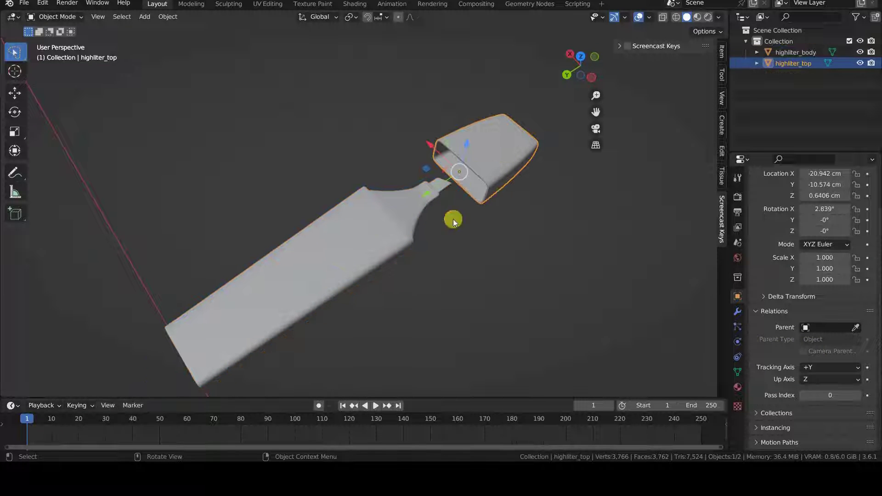
click(738, 388)
scroll(788, 364, up, 2)
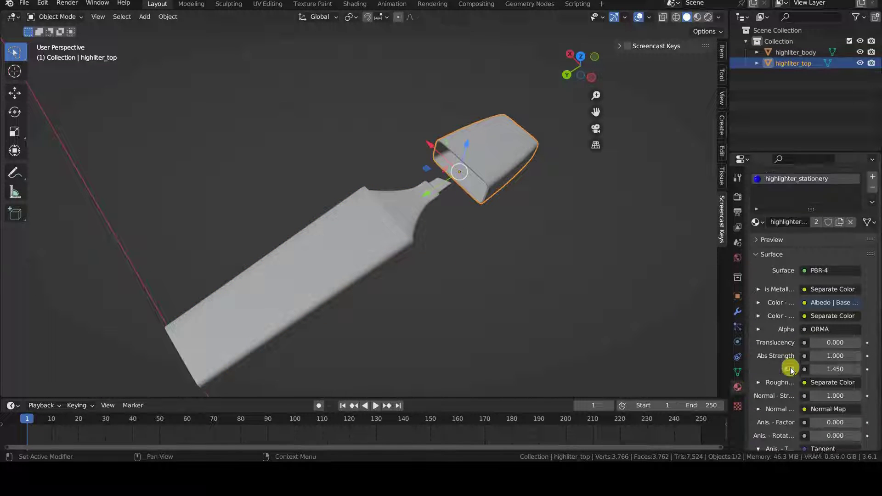
scroll(788, 363, up, 1)
click(757, 258)
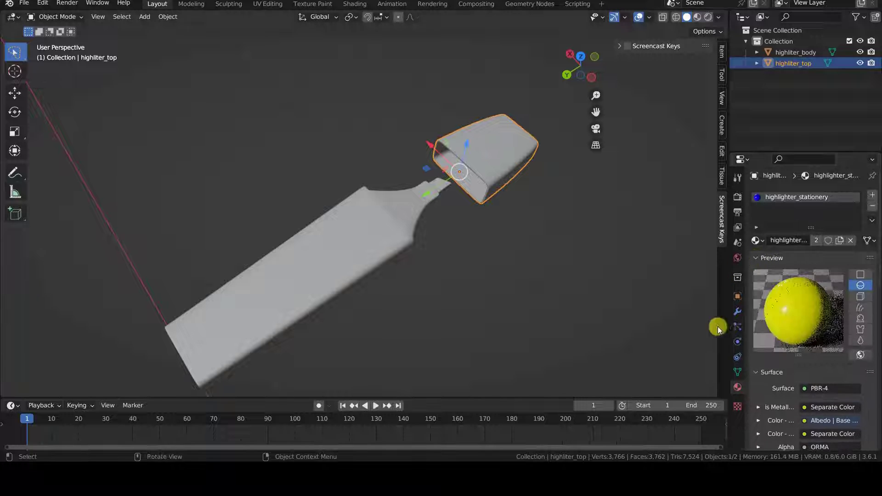
click(342, 268)
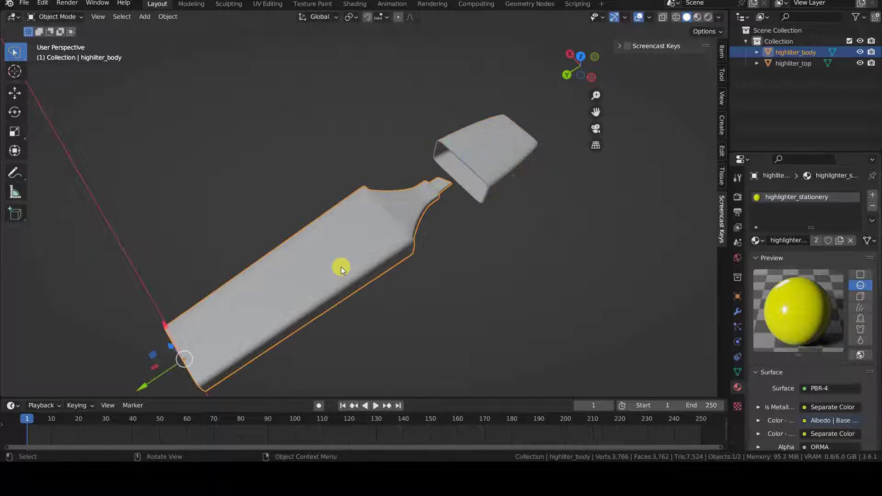
click(355, 4)
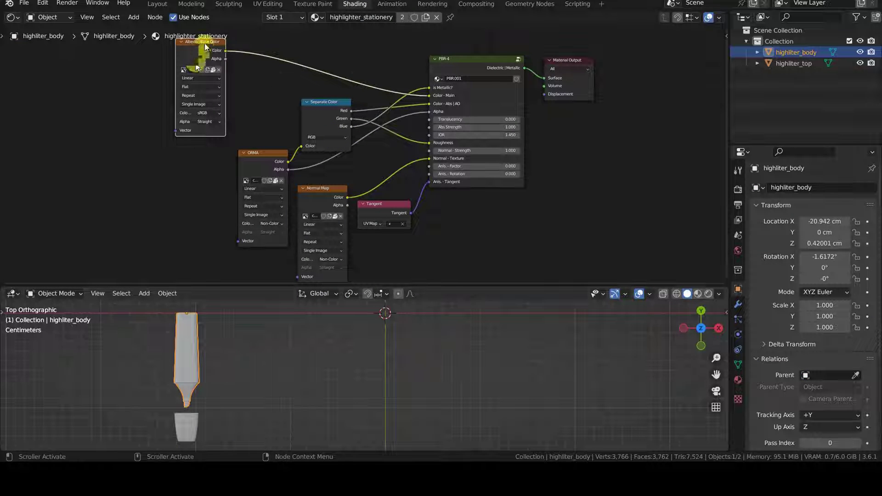
scroll(434, 105, up, 3)
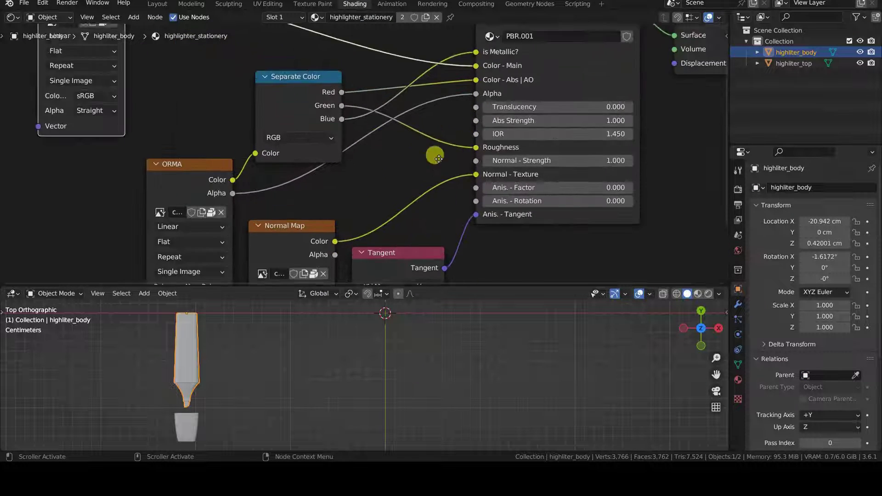
Show the material nodes, switch to Rendered shading, and select the body and cap.
middle_drag(423, 112, 451, 228)
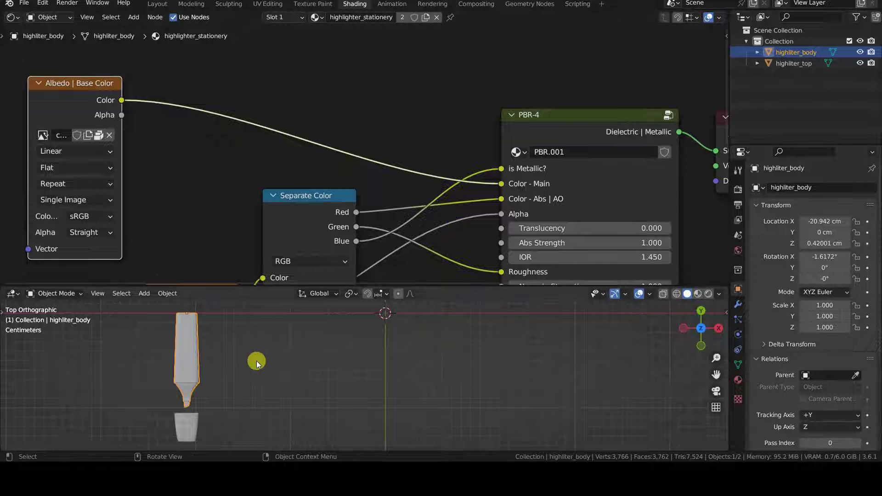
key(z)
click(268, 294)
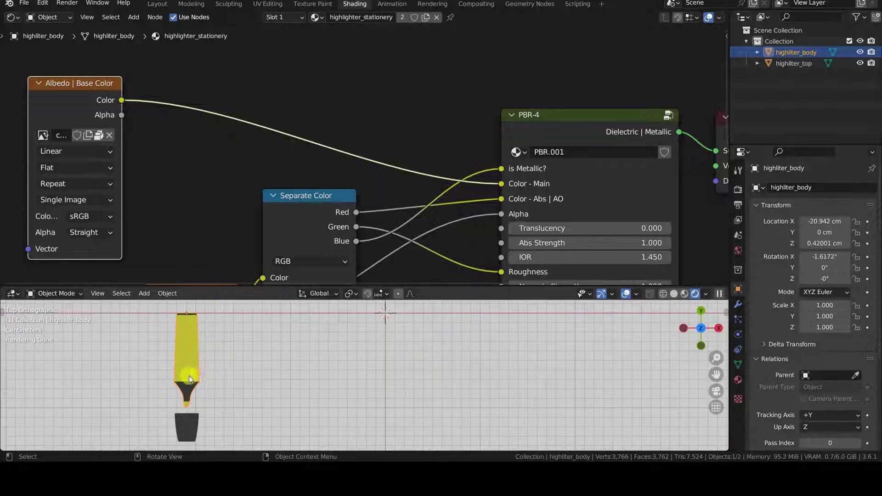
shift+click(191, 427)
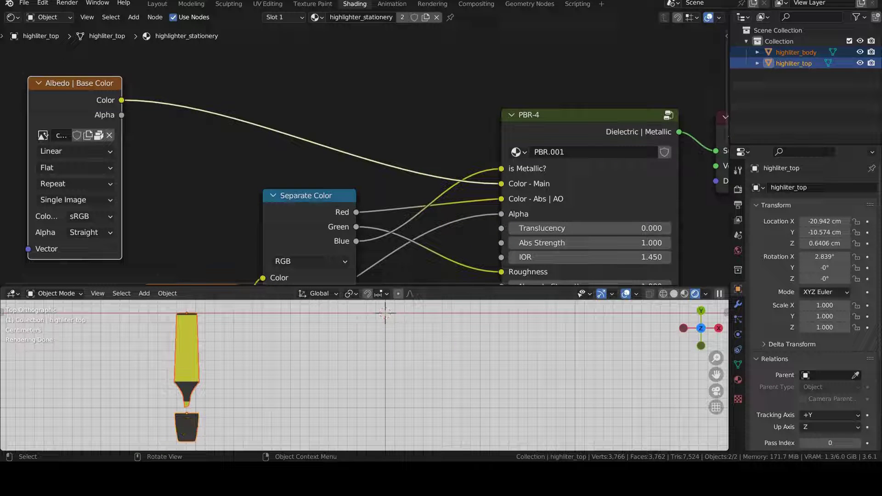
Duplicate the highlighter five times along X into a centred row of six.
key(shift+d)
key(x)
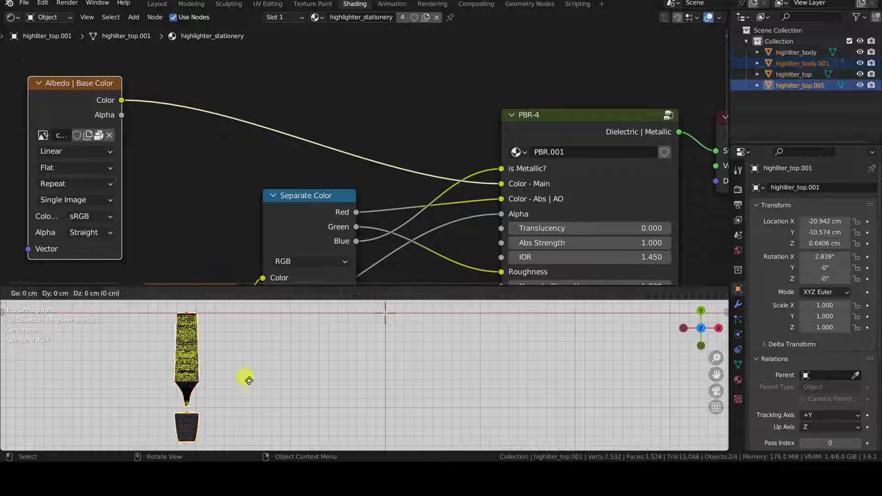
click(290, 383)
key(shift+d)
key(x)
click(335, 392)
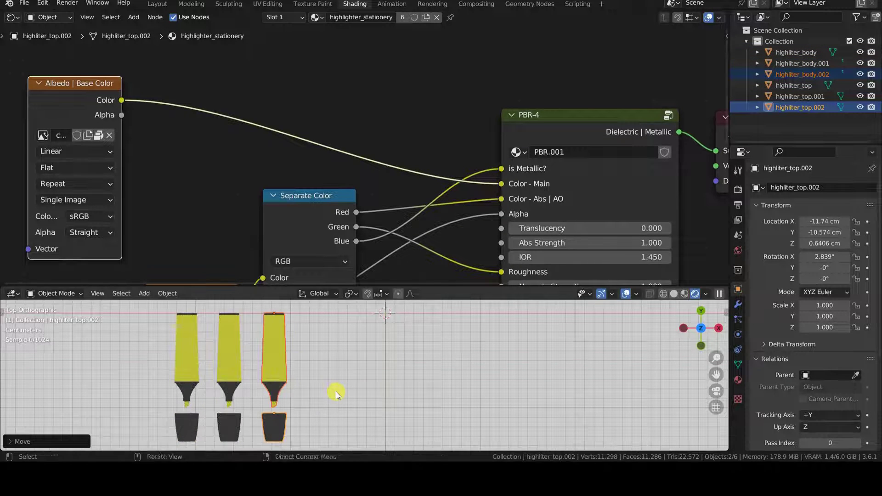
key(shift+d)
key(x)
click(383, 395)
key(shift+d)
key(x)
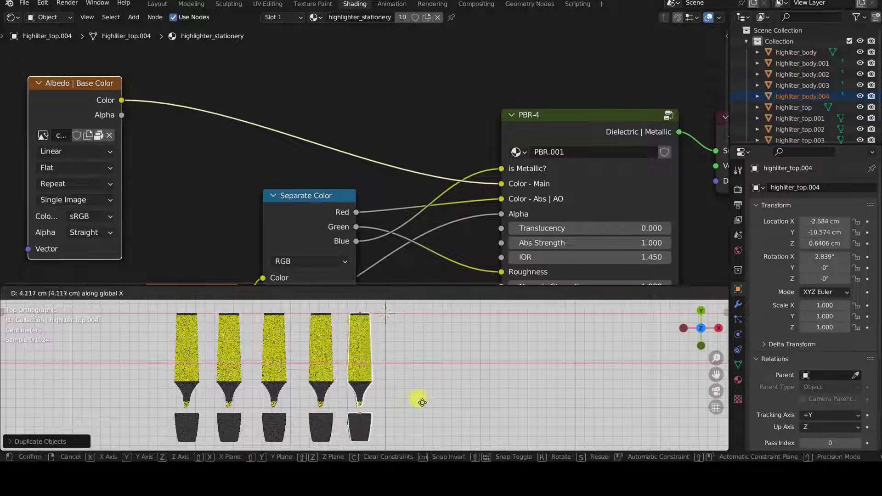
click(424, 405)
key(shift+d)
key(x)
click(467, 405)
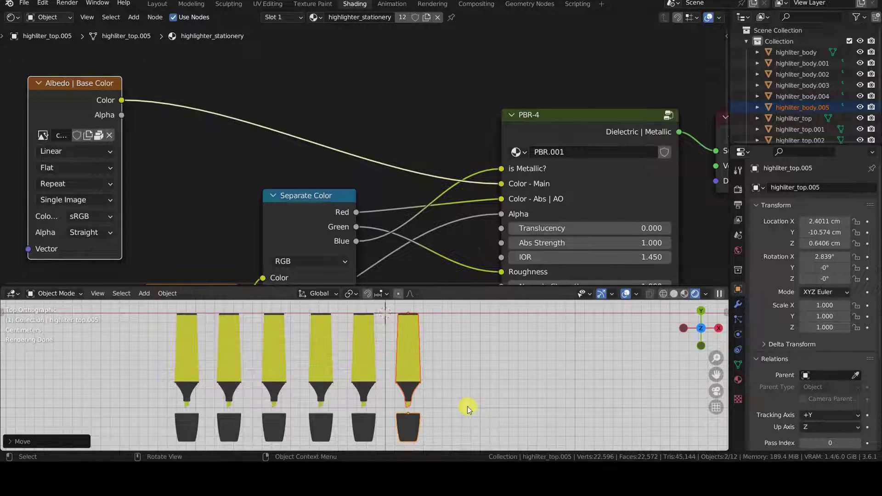
shift+middle_drag(467, 406, 584, 408)
scroll(581, 400, up, 1)
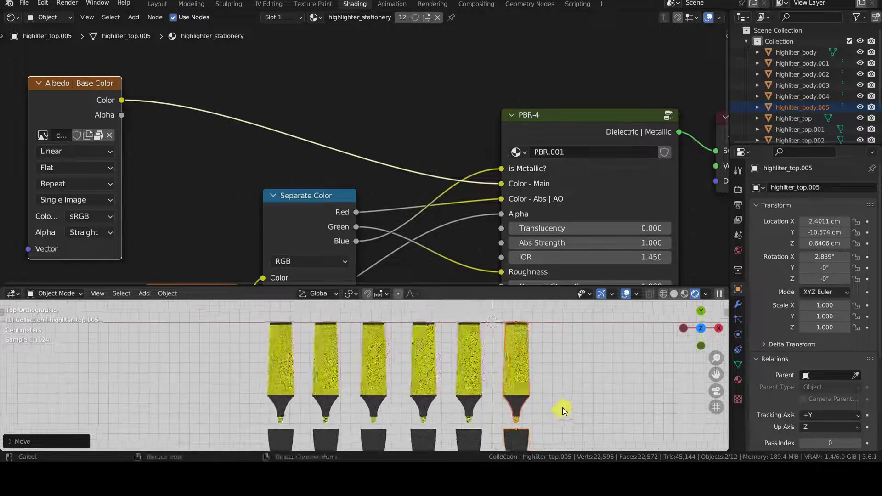
scroll(560, 410, up, 1)
shift+middle_drag(537, 395, 521, 399)
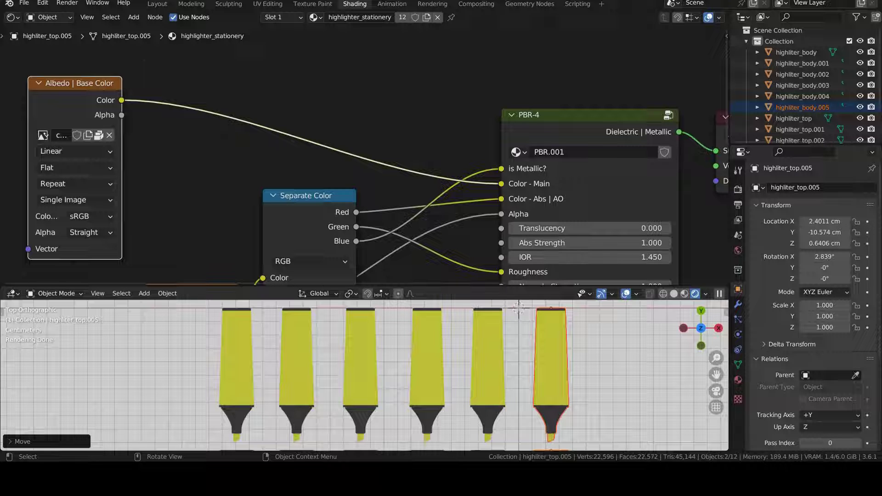
Insert a Hue/Saturation/Value node into the Albedo-to-Color-Main link.
click(191, 164)
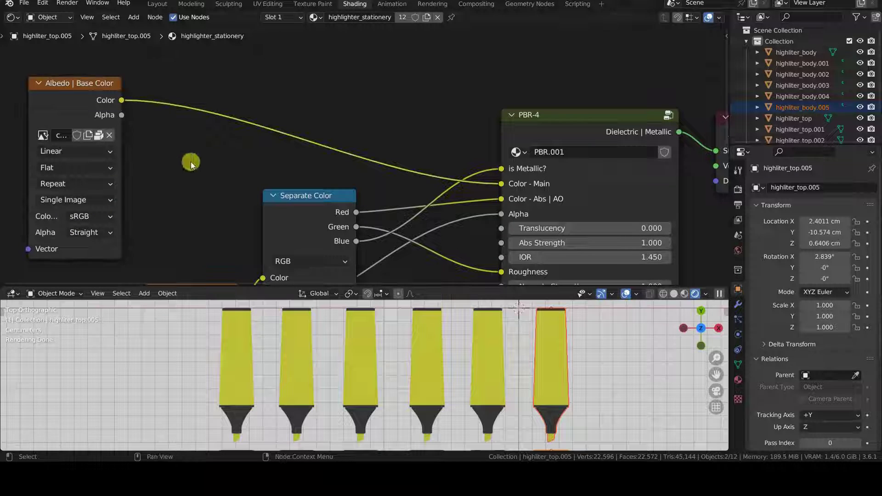
key(shift+a)
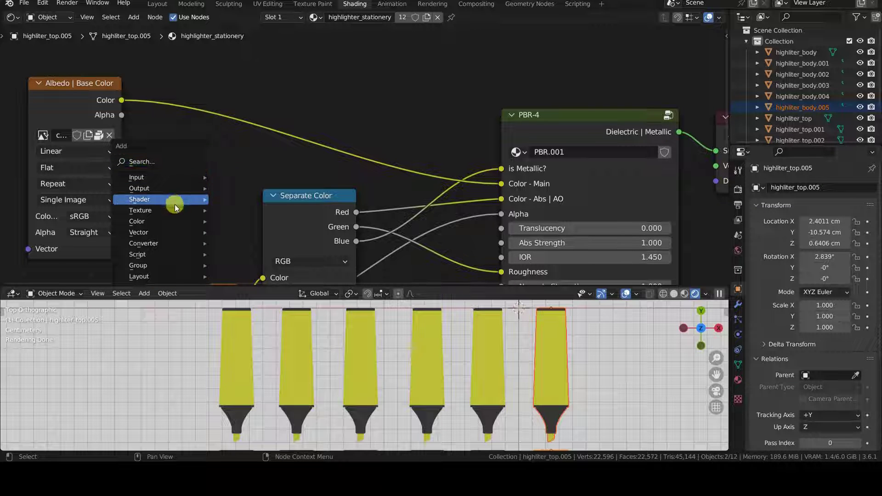
mouse_move(158, 221)
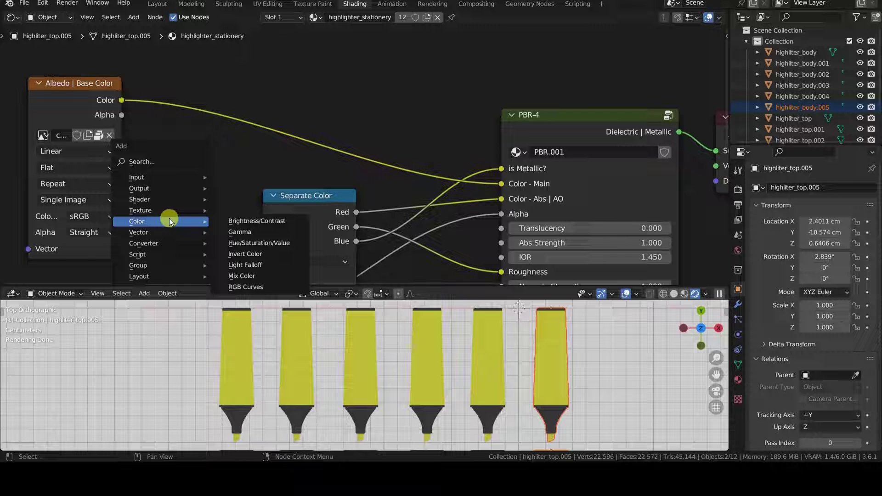
click(296, 244)
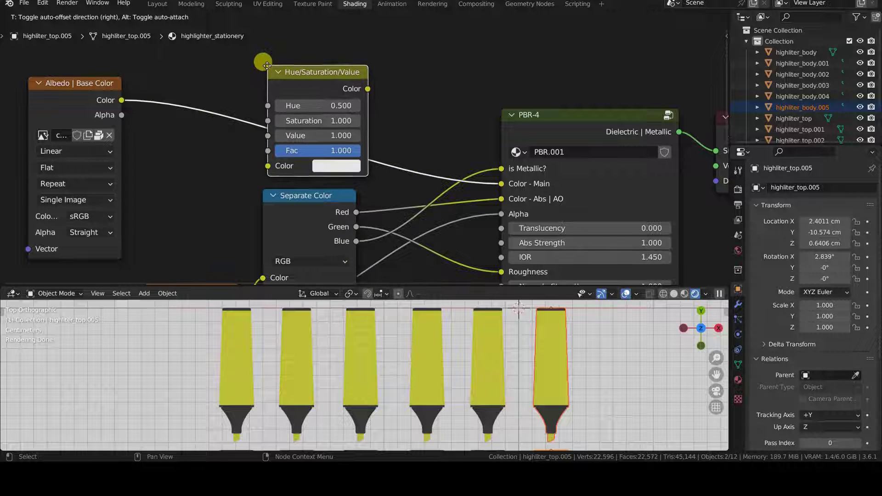
click(266, 64)
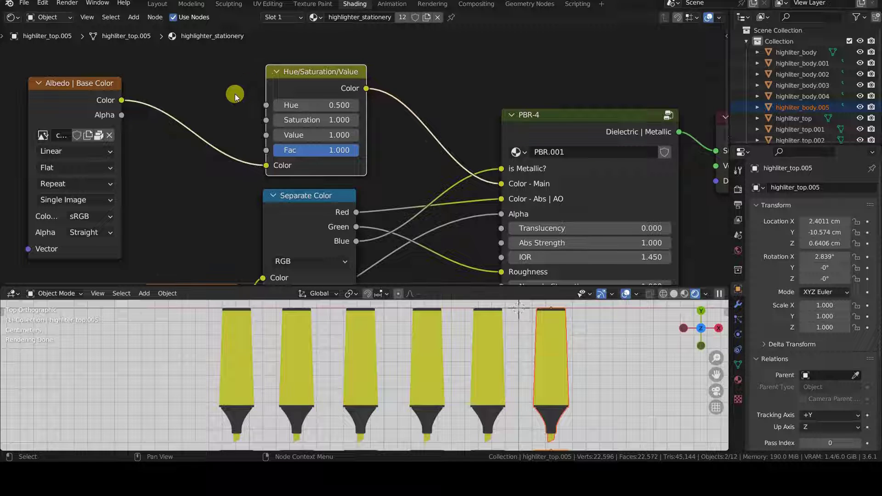
Try a bluer hue, then set the Hue back to 0.5.
mouse_move(304, 105)
mouse_down()
mouse_move(359, 105)
mouse_move(262, 105)
mouse_move(325, 105)
mouse_up()
text(0.200)
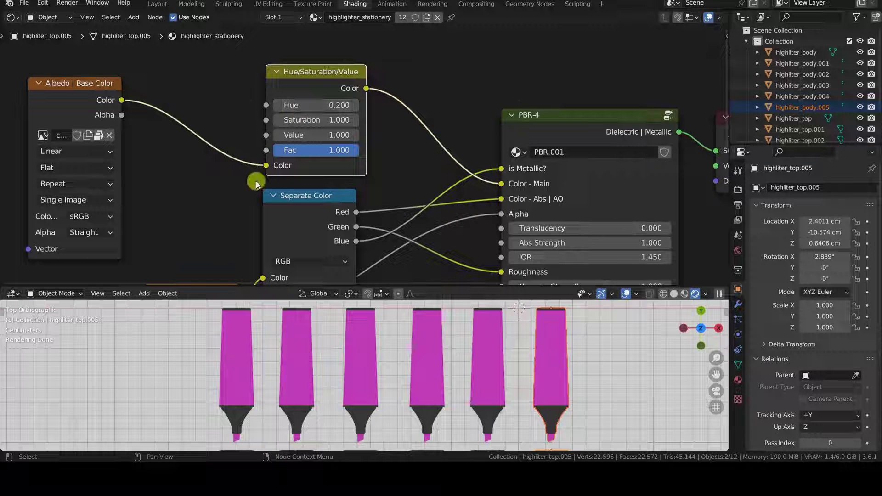
click(310, 105)
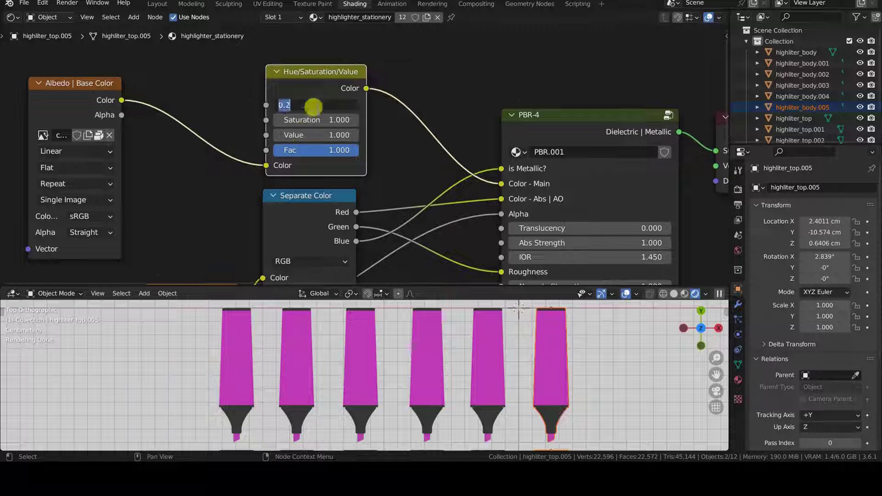
text(0.5)
key(Return)
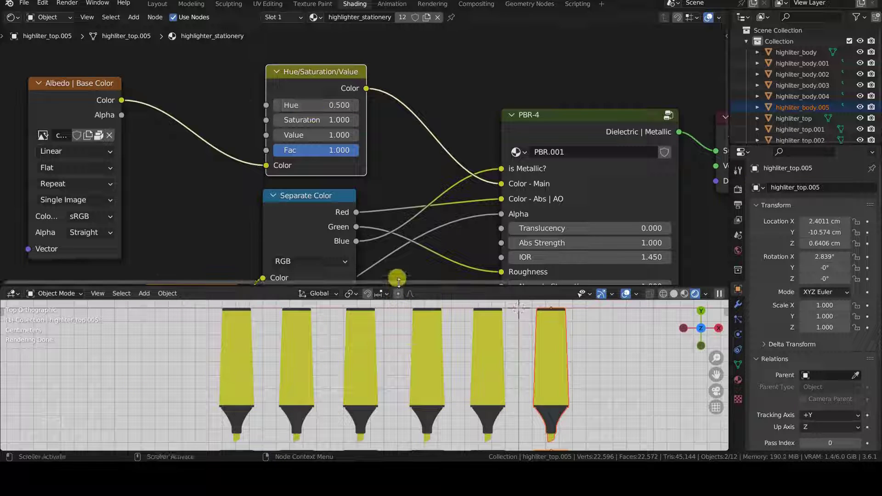
drag(400, 277, 422, 263)
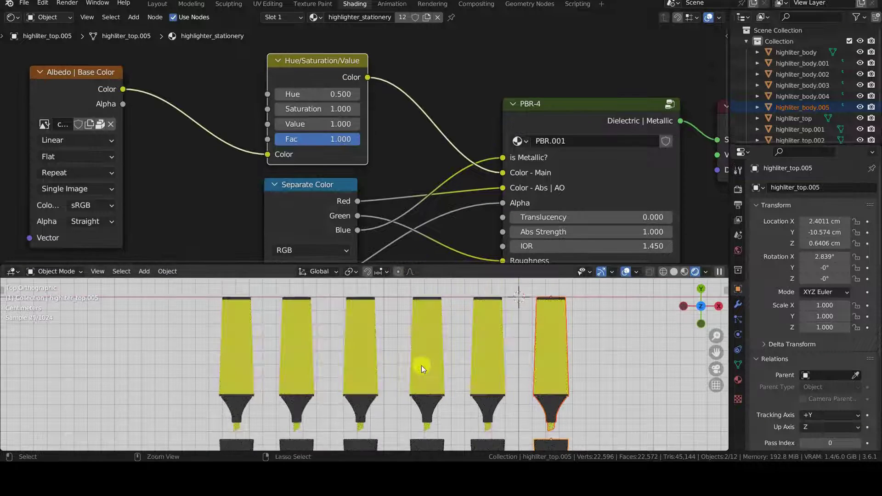
scroll(418, 356, up, 1)
scroll(418, 351, up, 1)
middle_drag(418, 351, 418, 354)
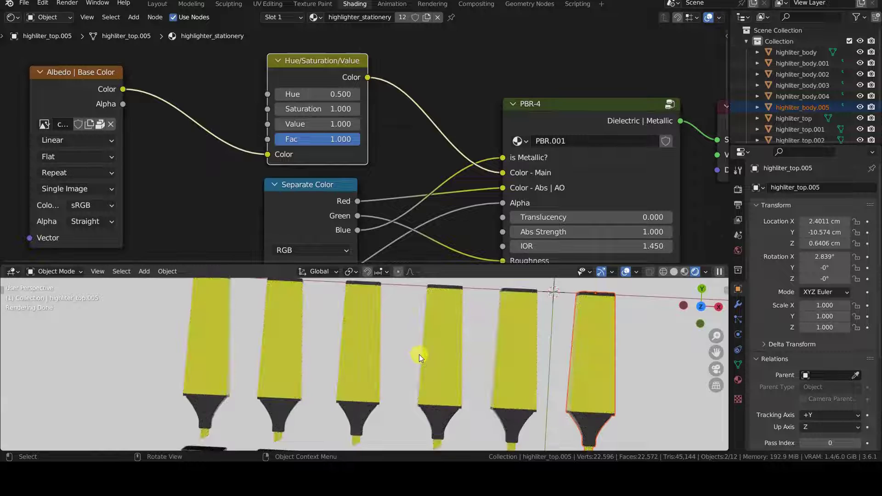
key(KP_7)
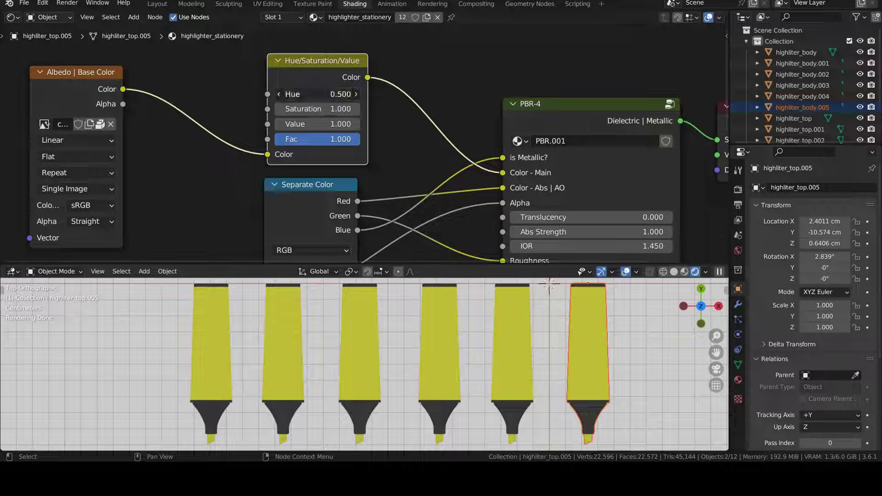
drag(334, 95, 306, 95)
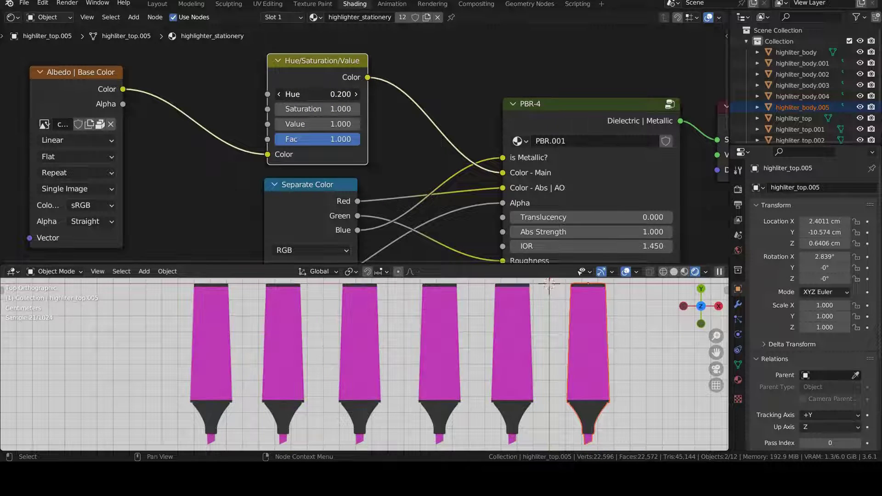
click(333, 94)
text(0.5)
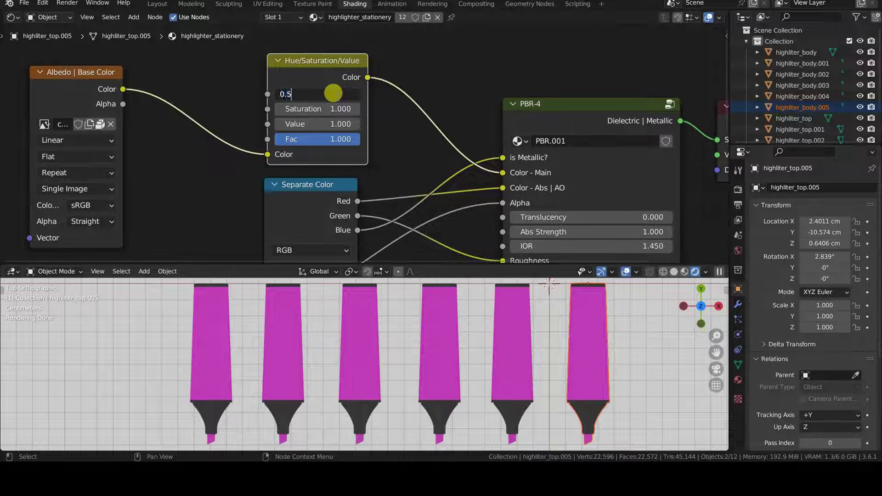
key(Return)
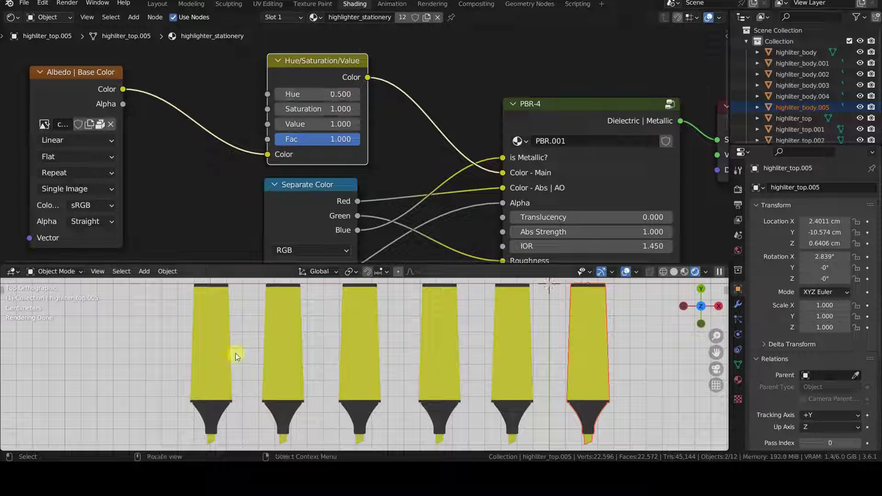
click(299, 333)
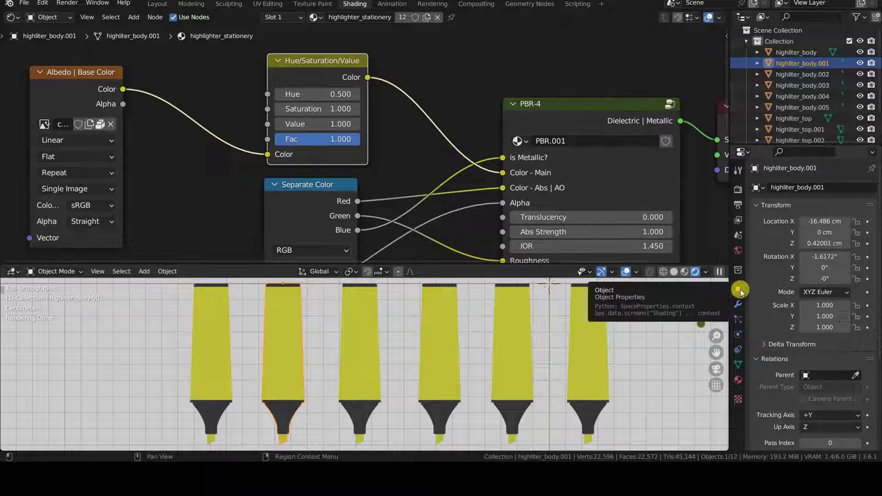
scroll(755, 300, down, 1)
scroll(754, 302, down, 3)
scroll(755, 301, down, 1)
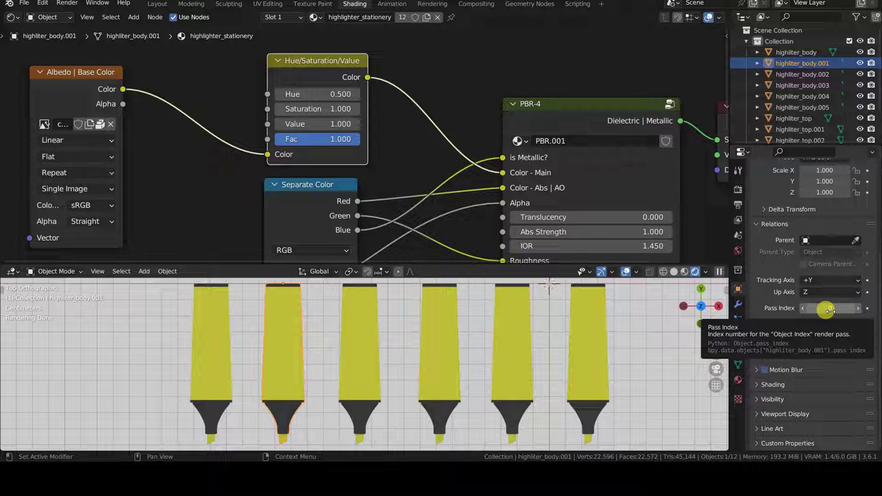
Give the second, third and fourth highlighter bodies Pass Index 1, 2 and 3.
click(859, 308)
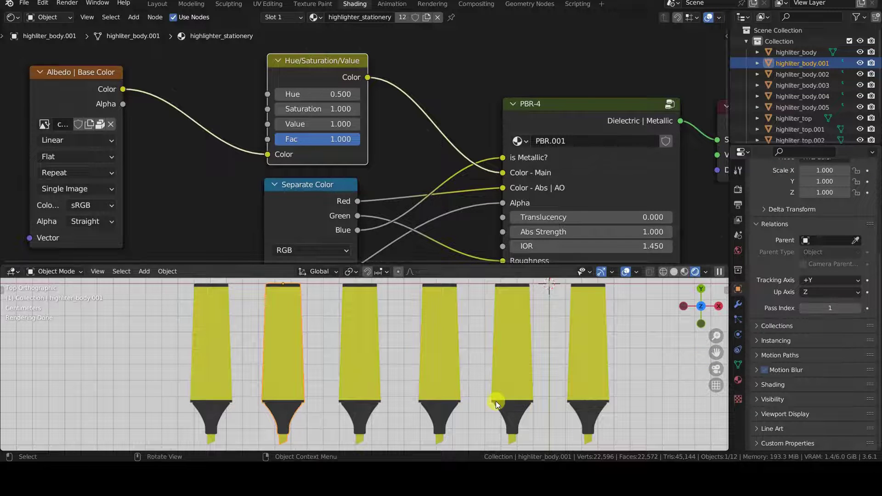
click(355, 344)
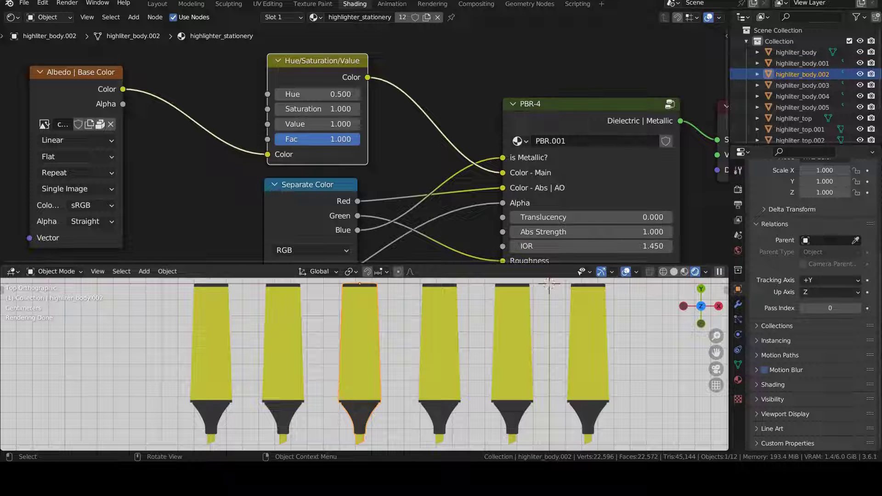
click(858, 308)
click(428, 375)
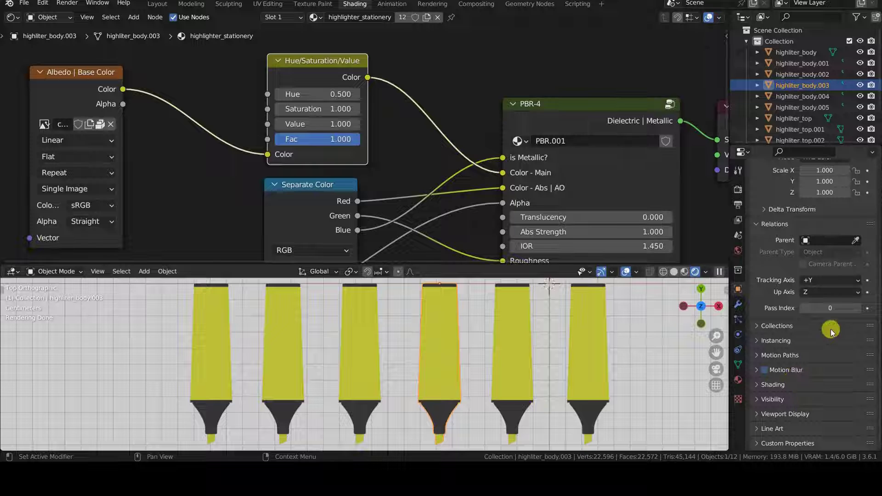
click(859, 308)
text(3)
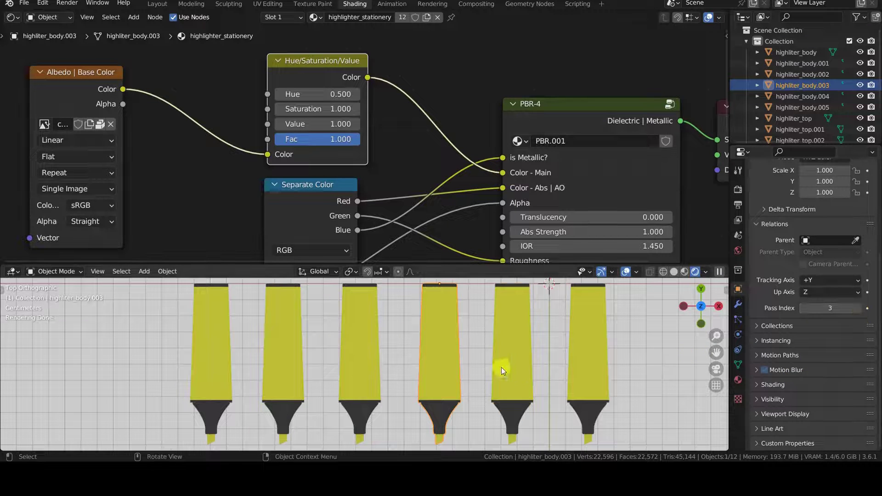
Give the fifth and sixth bodies Pass Index 4 and 5, then select the third highlighter.
click(501, 370)
click(857, 308)
click(858, 308)
click(858, 308)
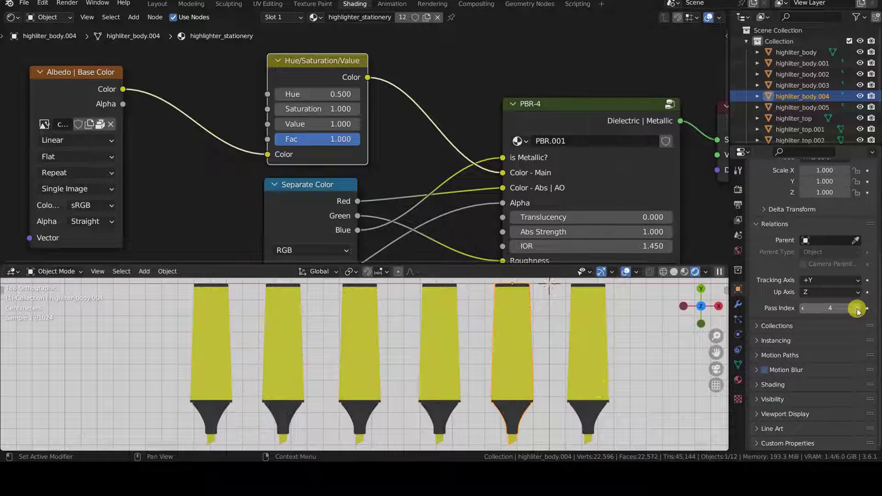
click(588, 386)
click(858, 309)
click(858, 308)
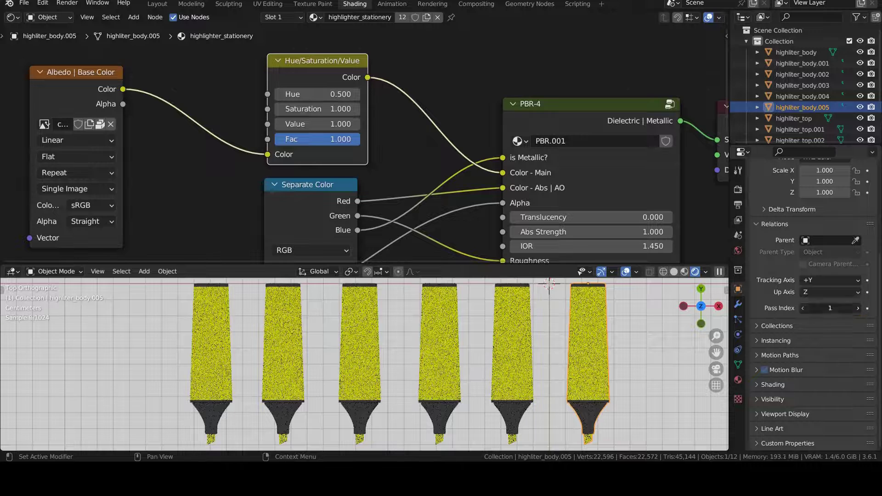
click(860, 309)
scroll(350, 374, down, 1)
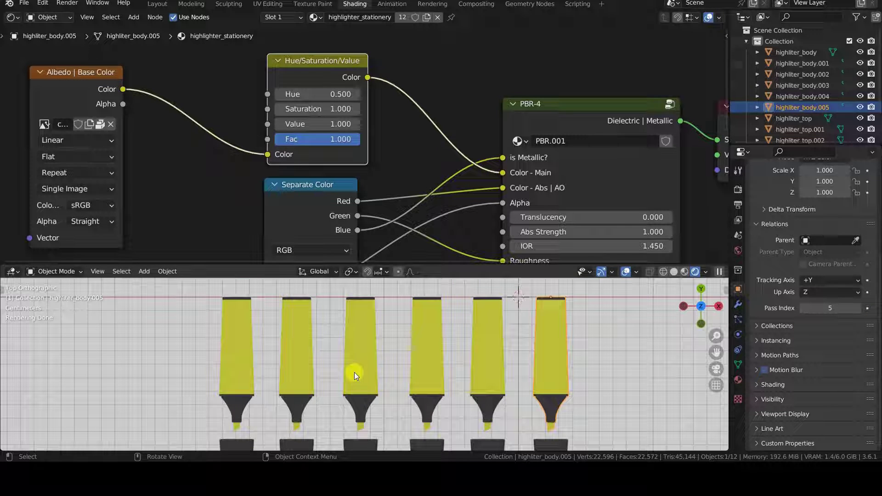
click(355, 372)
shift+click(369, 441)
Duplicate the highlighter and place the copy as the seventh at the row's end.
key(shift+d)
right_click(384, 404)
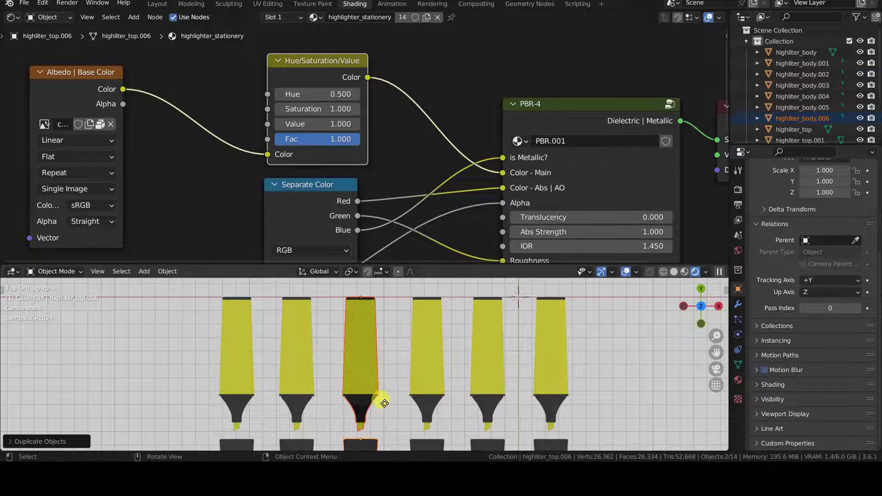
key(g)
click(627, 404)
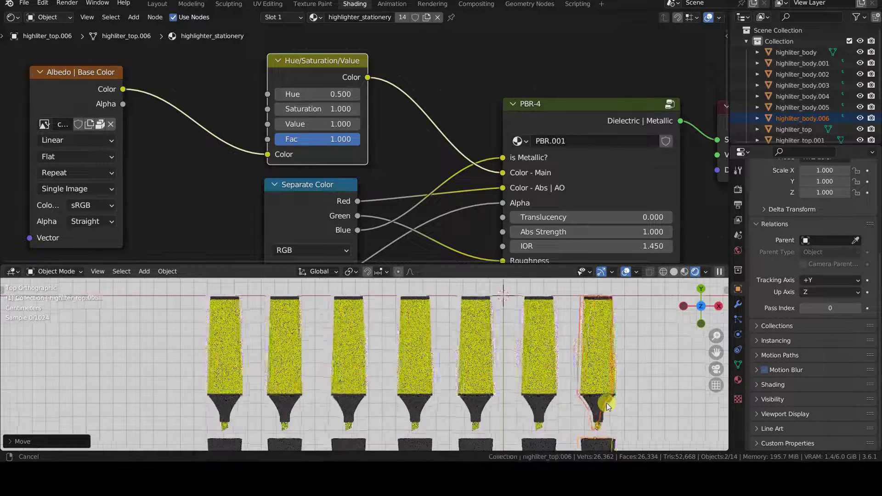
shift+middle_drag(606, 403, 583, 409)
ctrl+middle_drag(590, 403, 588, 395)
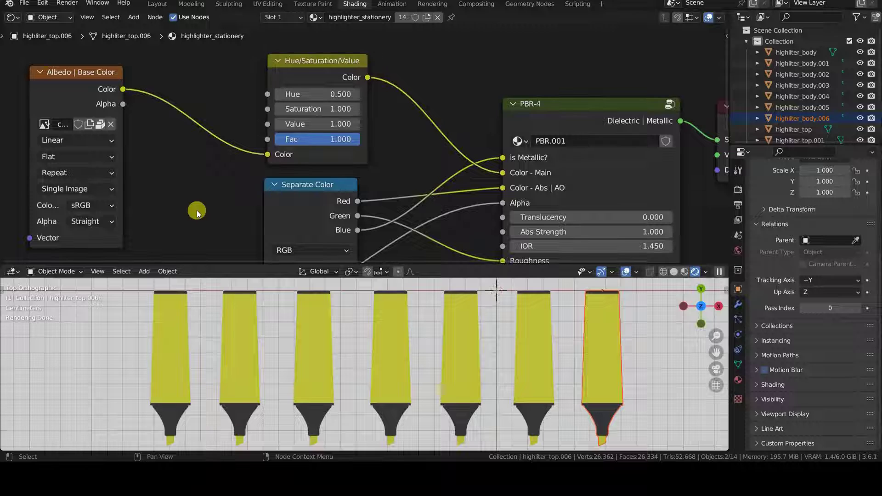
Zoom out the node tree and move the Albedo texture node far left.
mouse_move(197, 210)
ctrl+middle_down()
mouse_move(234, 159)
mouse_move(260, 186)
ctrl+middle_up()
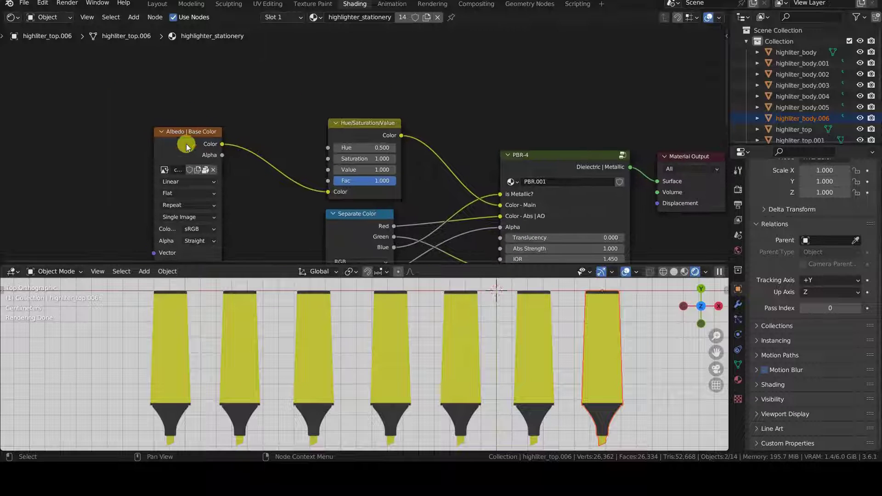
drag(172, 131, 31, 131)
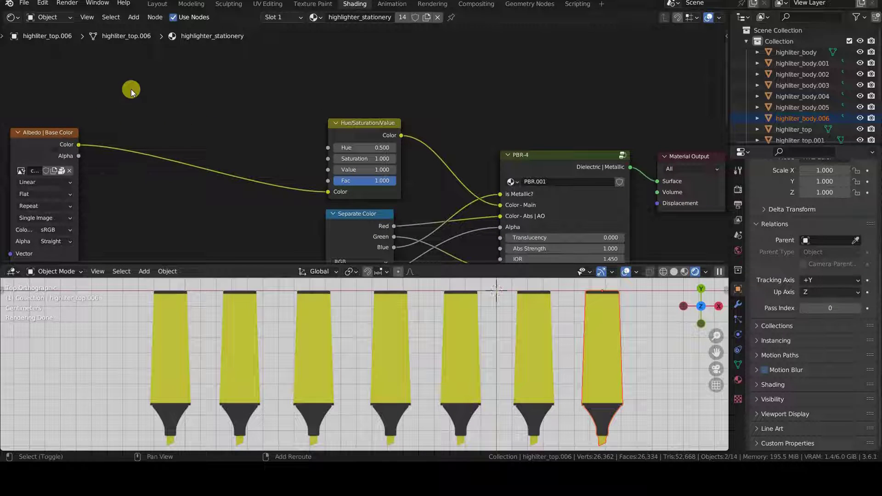
key(shift+a)
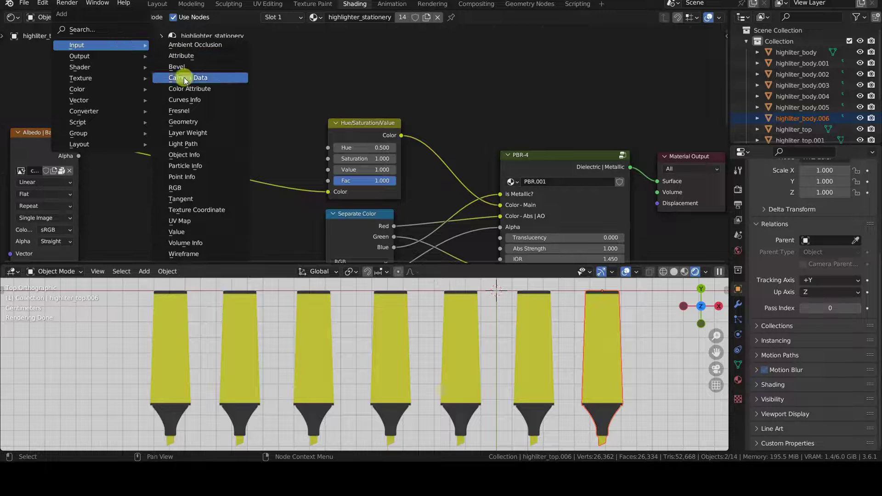
Add an unconnected Object Info node at the upper left of the node tree.
click(224, 154)
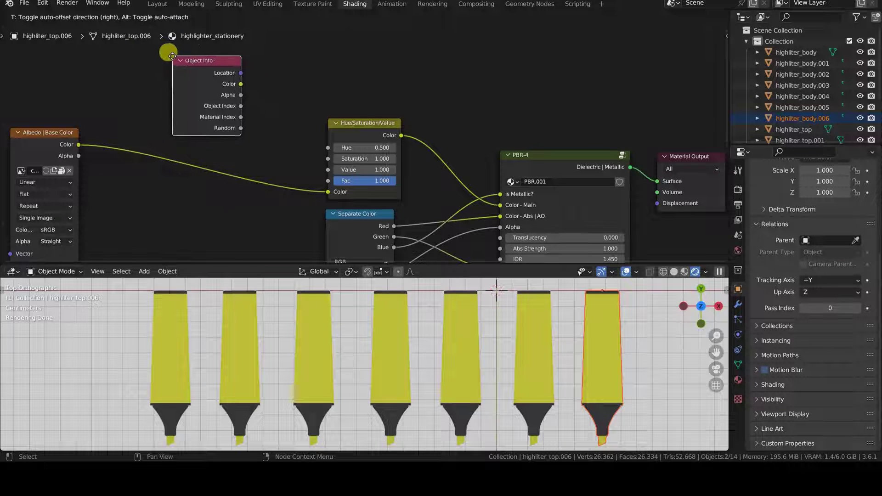
click(164, 103)
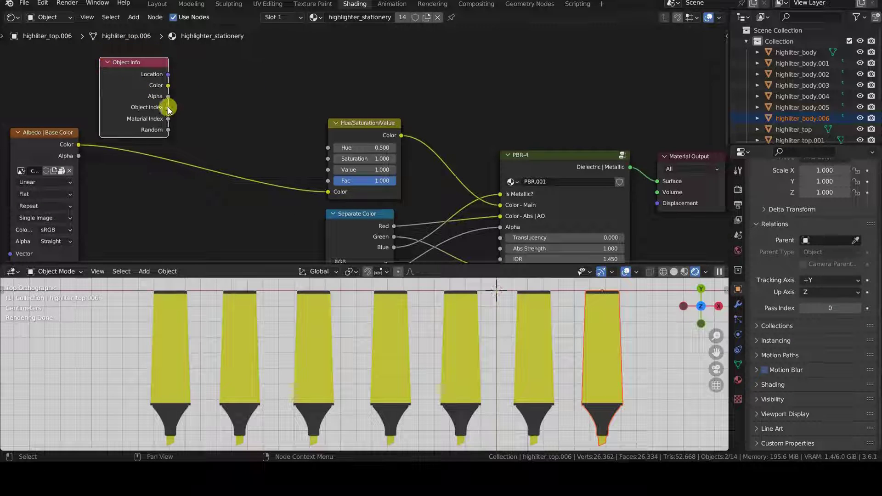
drag(166, 105, 213, 92)
key(Escape)
Select the sixth highlighter body to check its Pass Index.
click(354, 123)
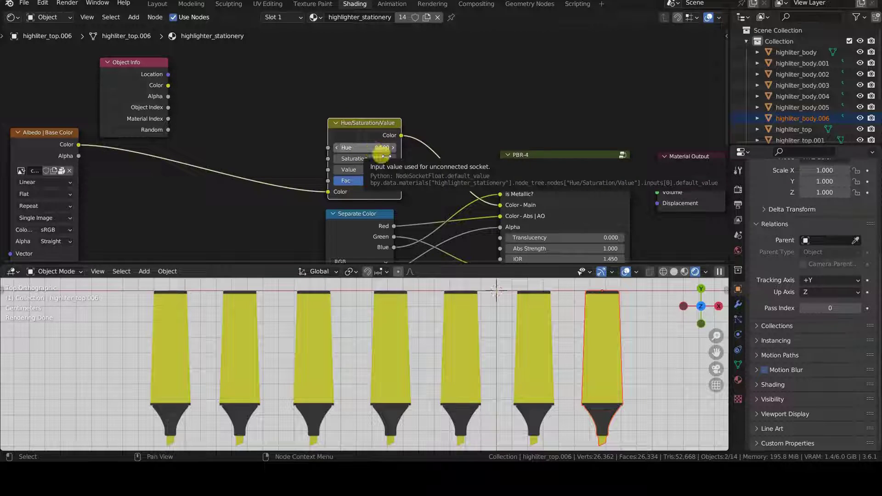
click(527, 356)
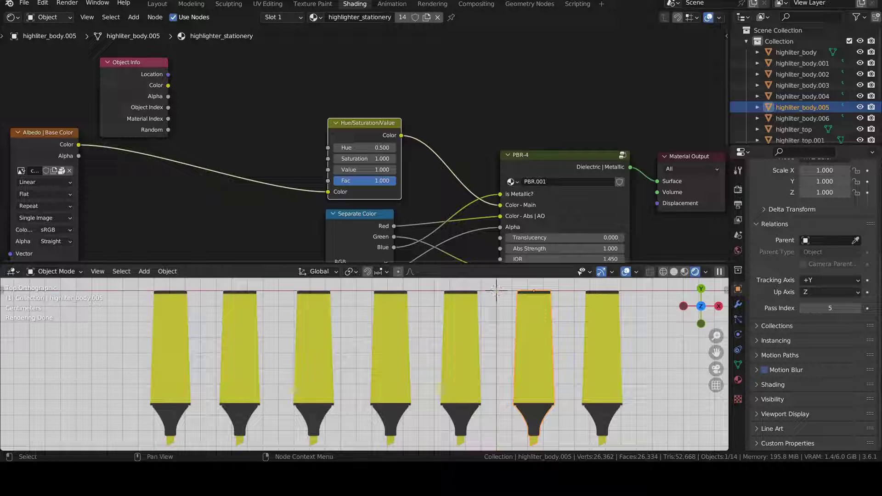
click(211, 114)
key(shift+a)
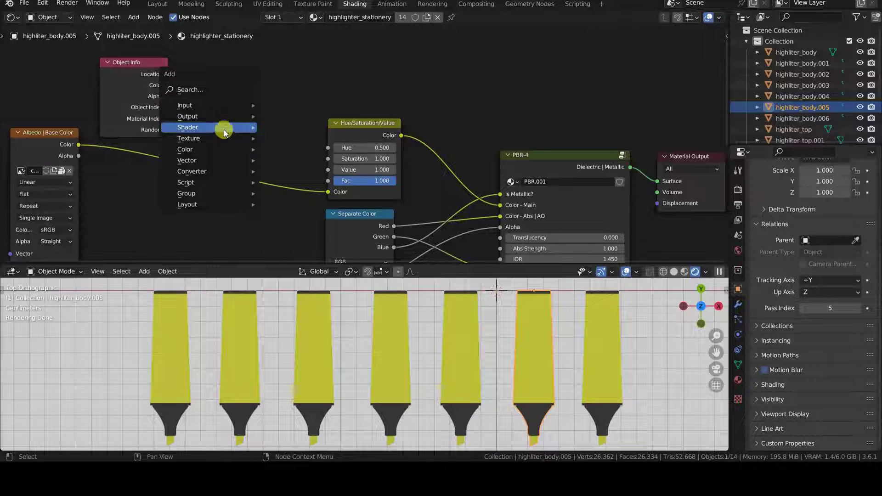
mouse_move(192, 171)
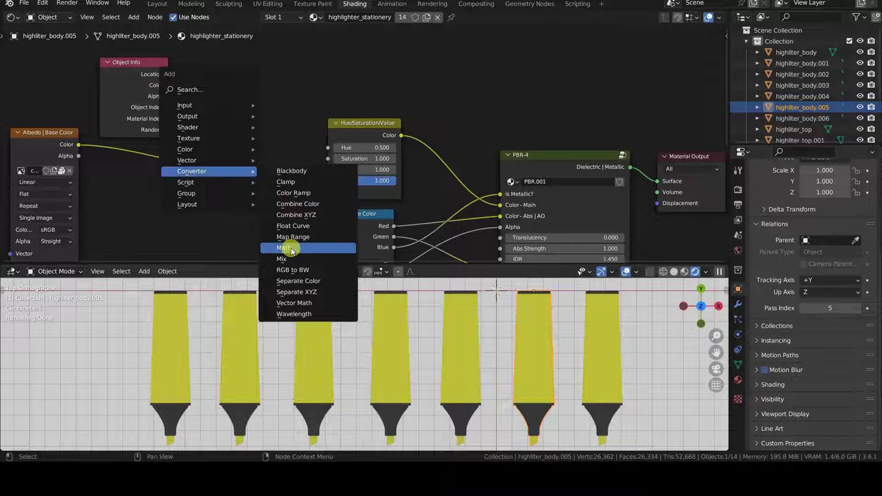
click(283, 248)
click(210, 64)
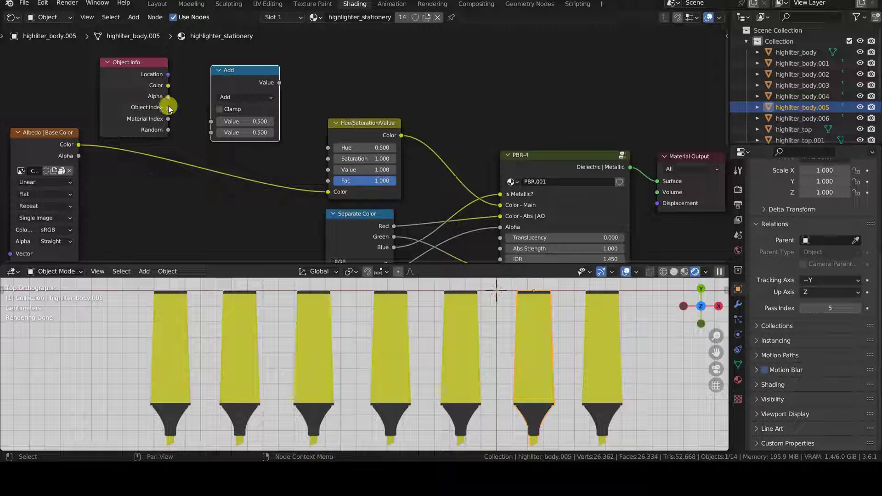
drag(167, 108, 211, 122)
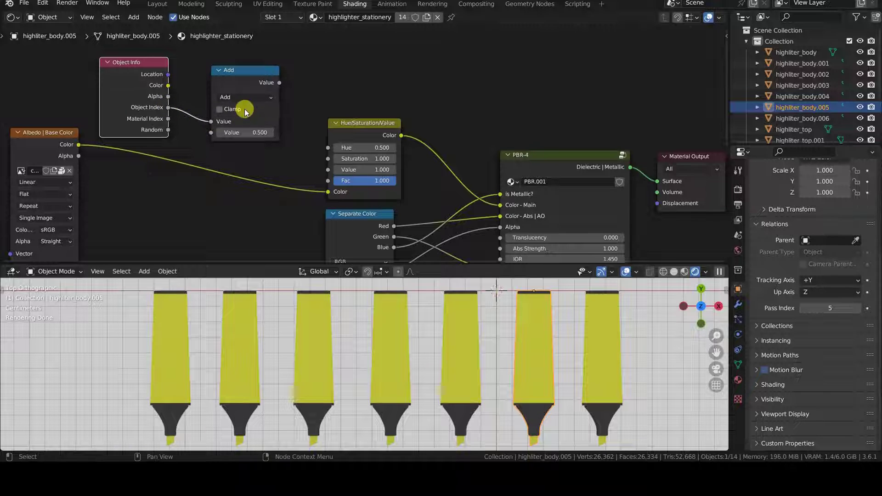
click(253, 97)
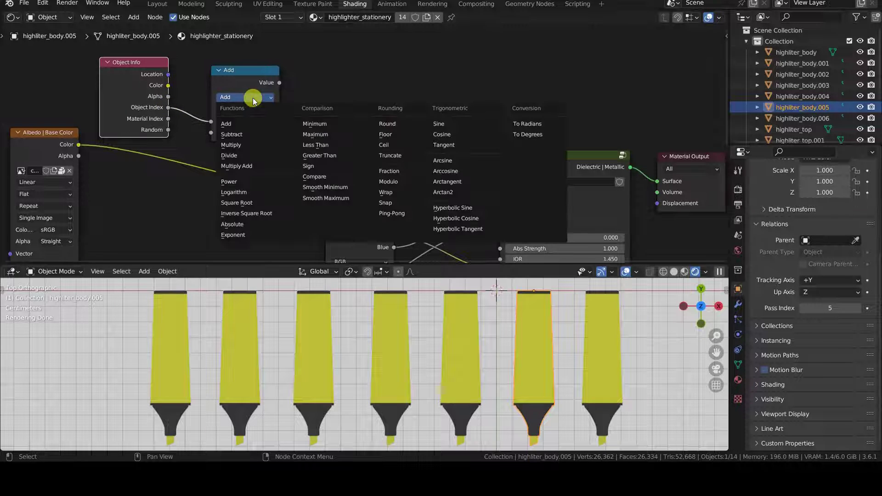
click(248, 155)
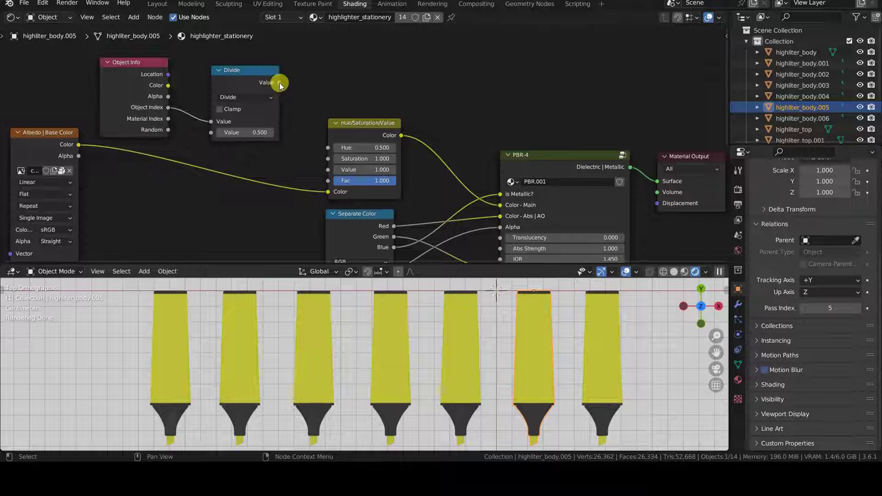
drag(279, 82, 328, 148)
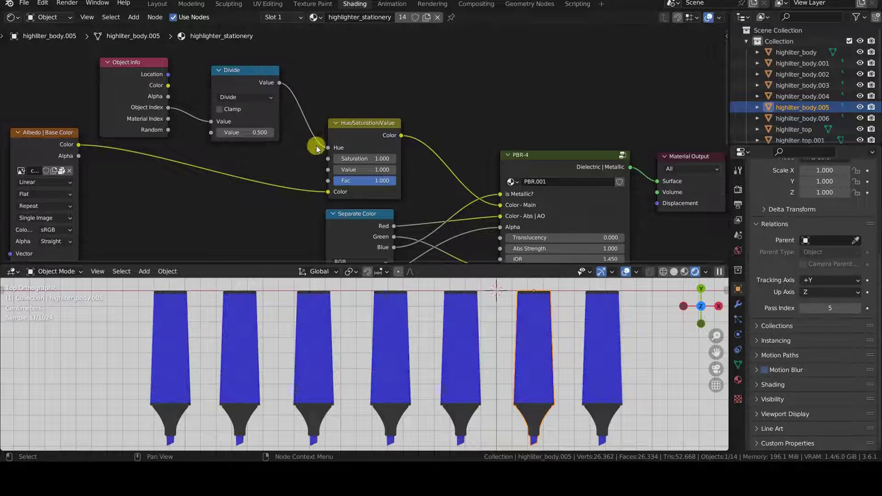
click(240, 131)
text(0)
key(Return)
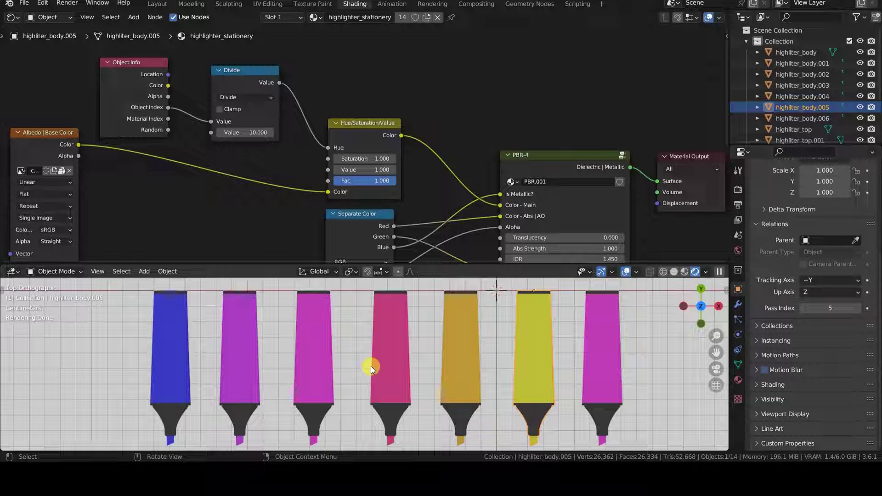
click(247, 71)
key(x)
Add a Map Range node between Object Index and the Hue input.
key(shift+a)
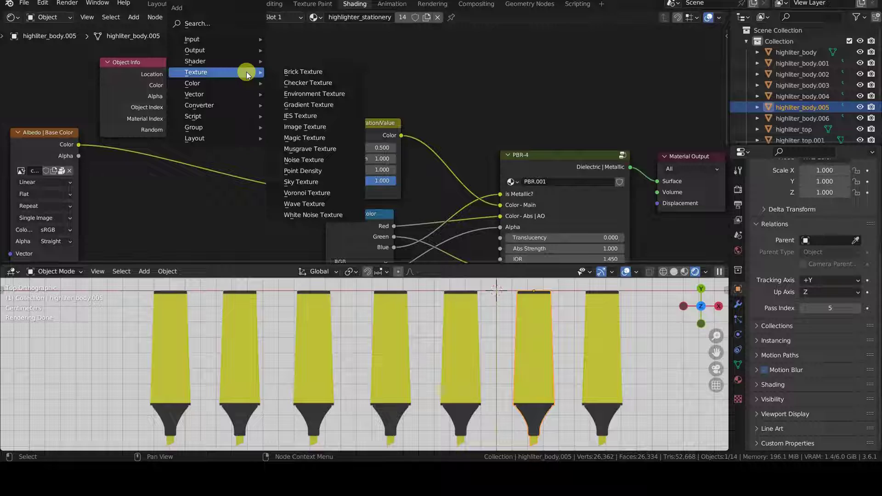
click(317, 174)
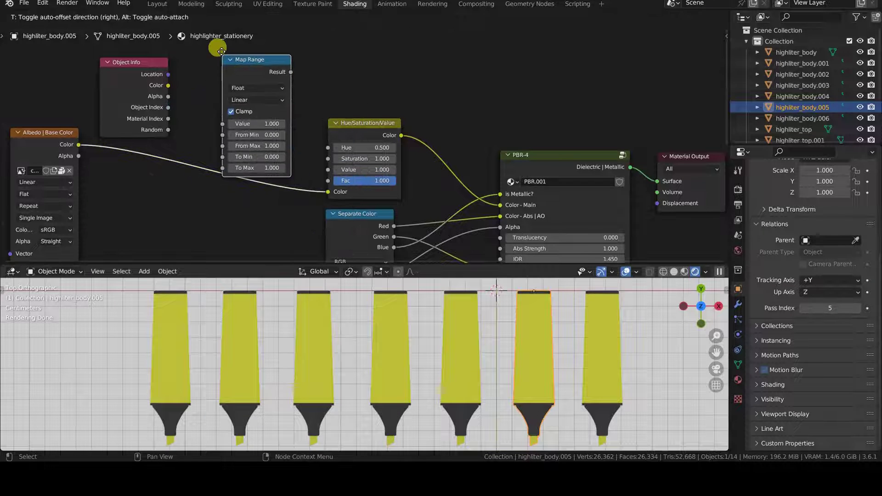
click(221, 47)
drag(166, 110, 221, 114)
drag(289, 63, 327, 148)
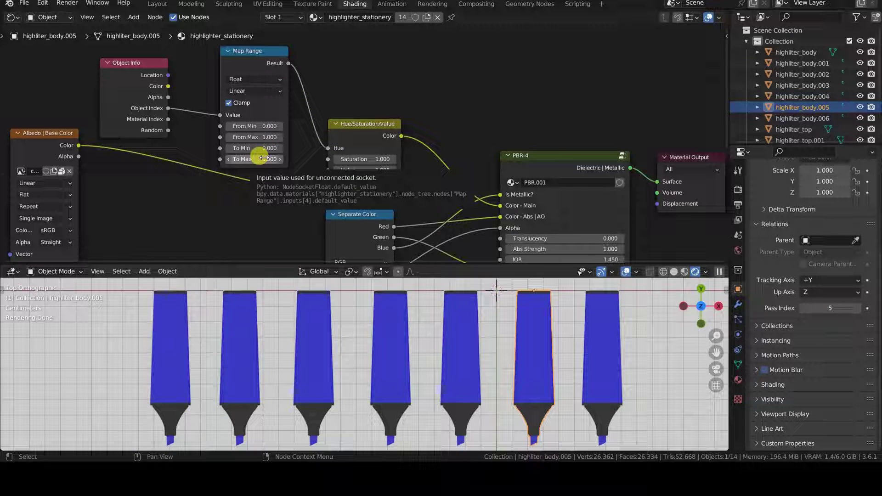
Try several From Max values, settling on 7, and set To Min to 0.5.
click(256, 136)
text(10)
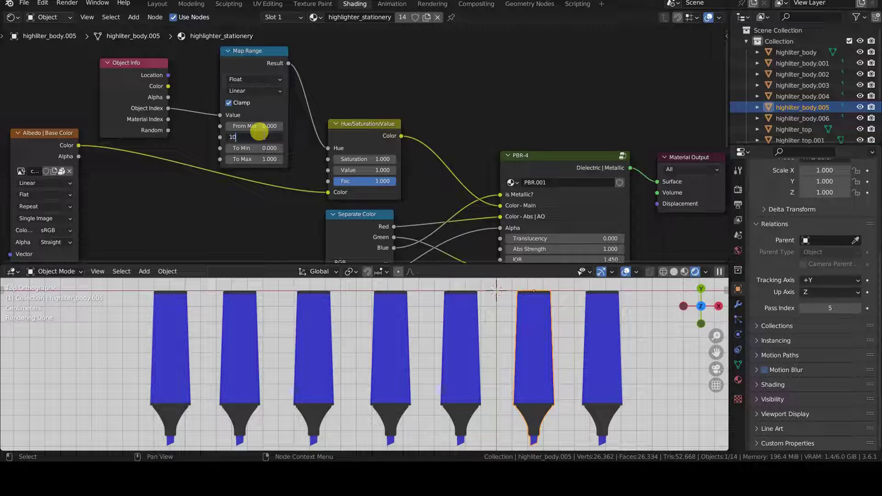
key(Return)
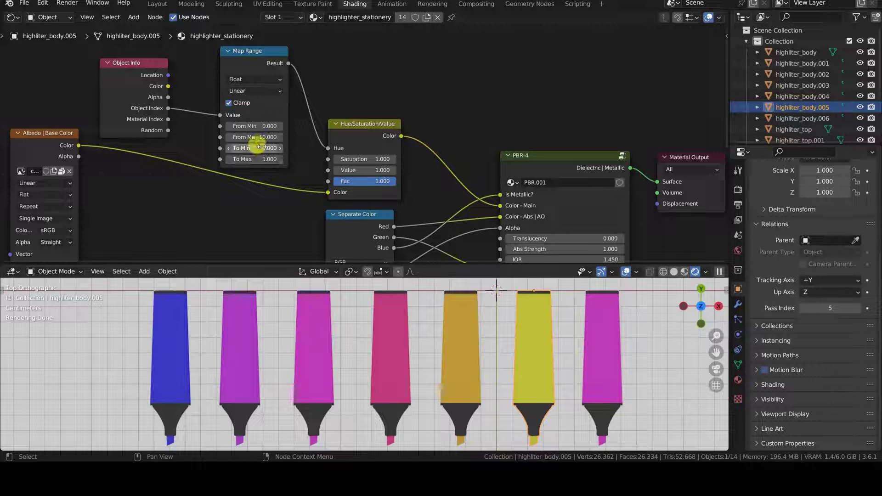
click(256, 136)
text(7.000)
key(Return)
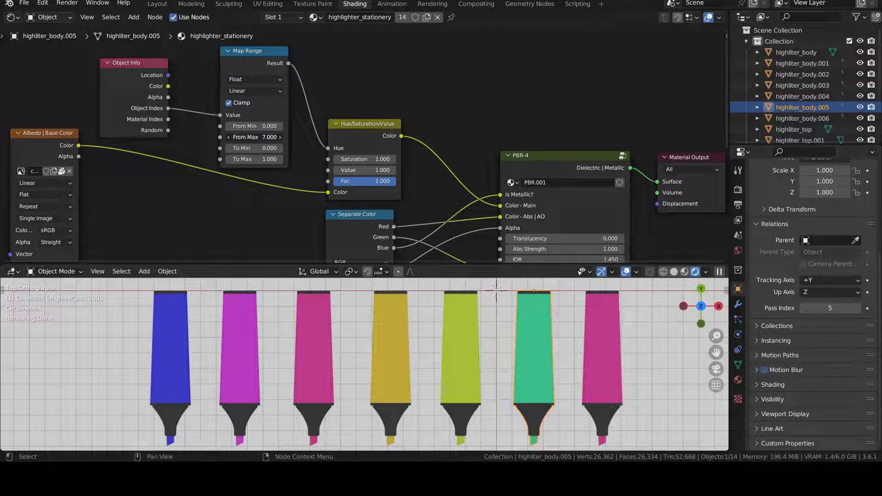
click(257, 137)
key(Return)
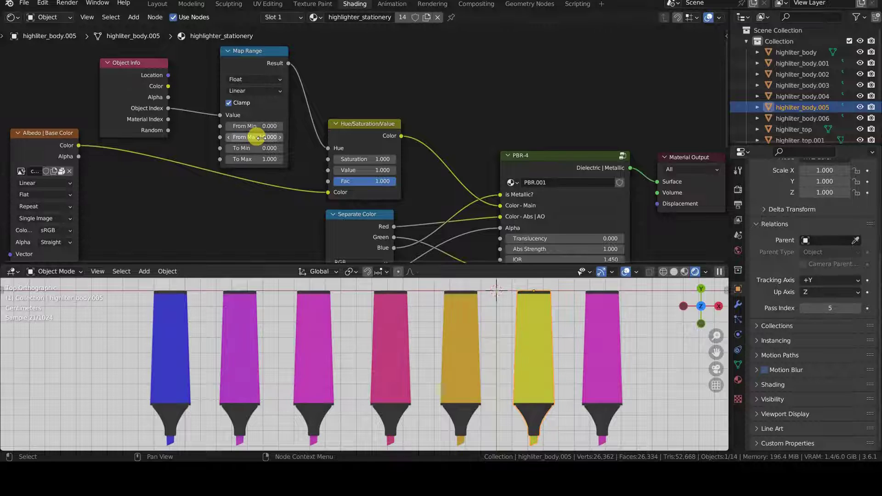
click(260, 137)
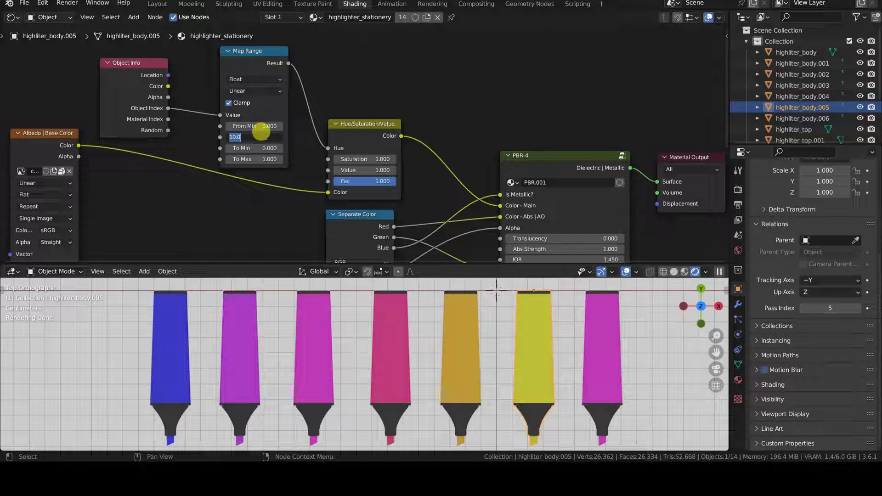
text(9)
key(Return)
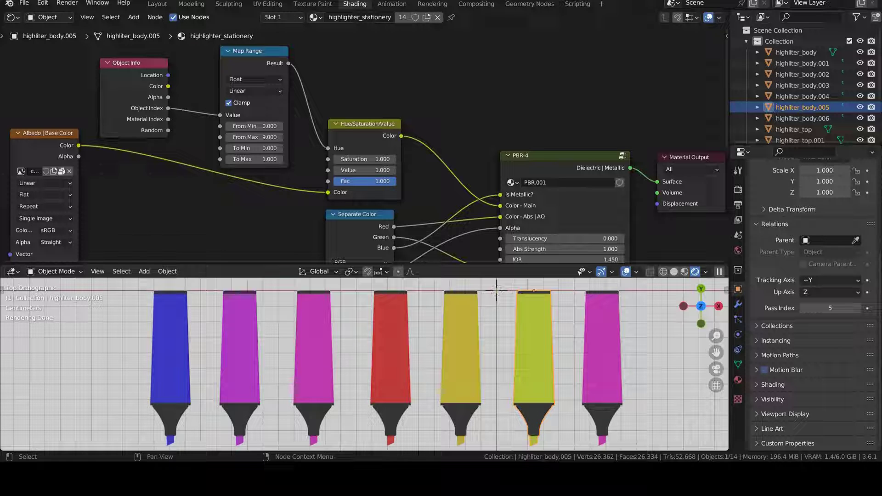
click(248, 137)
text(7)
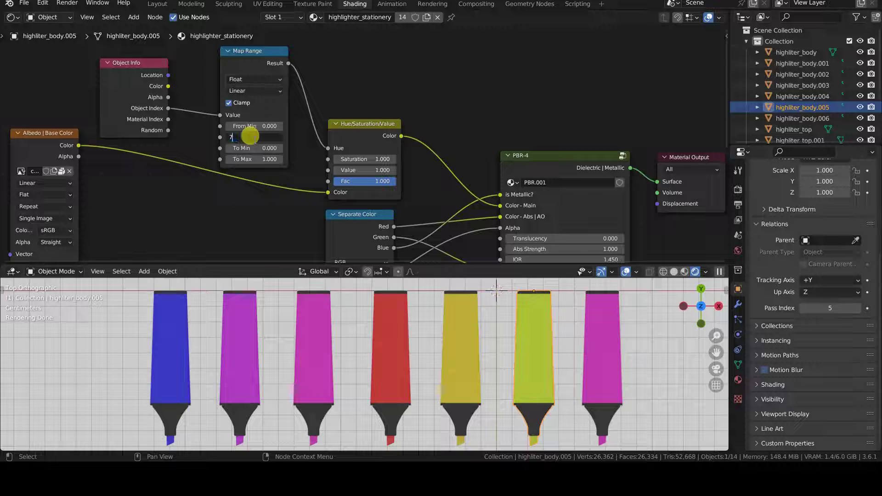
key(Return)
click(257, 146)
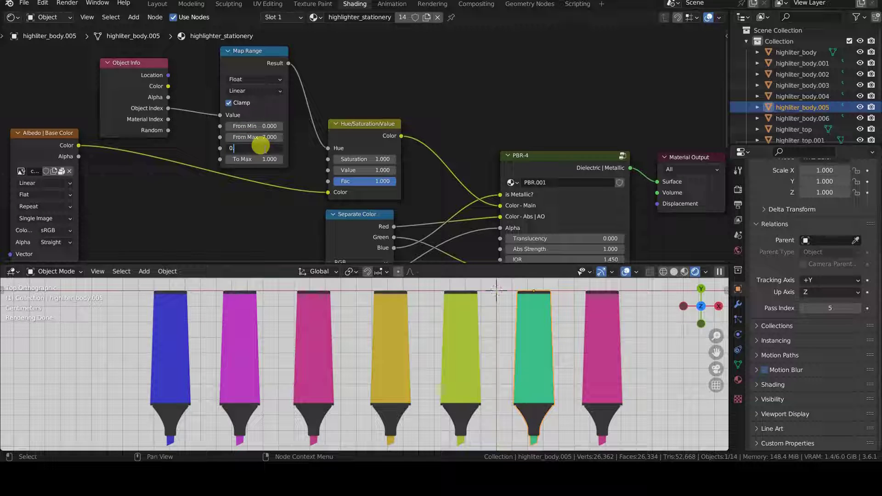
text(.5)
text(00)
key(Return)
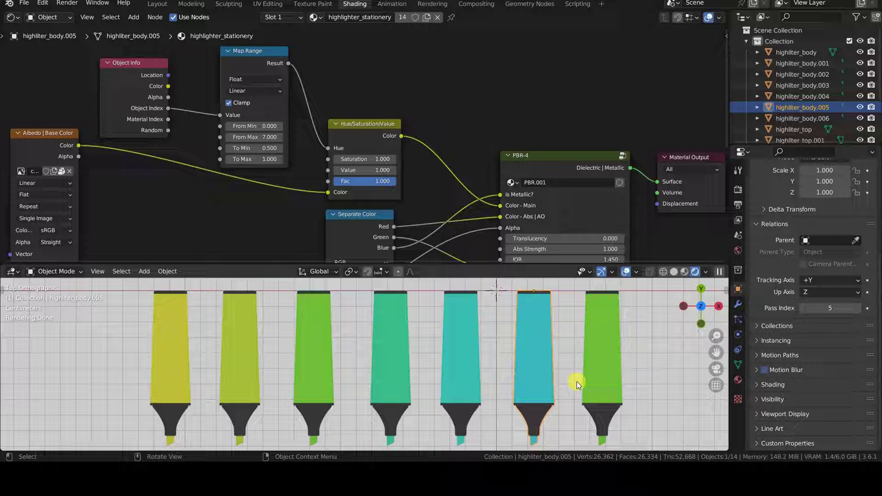
Set Map Range To Min to 0.2 and To Max to 0.6, then select another highlighter.
click(253, 146)
text(0)
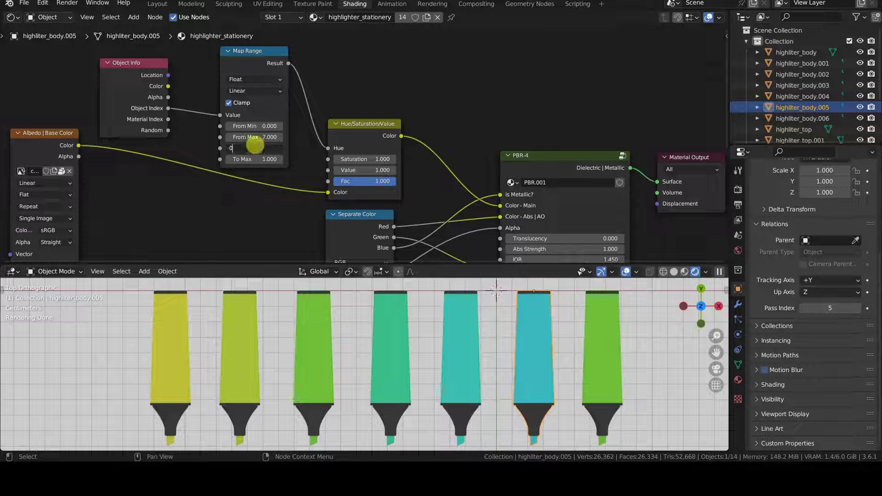
text(0.500)
key(Return)
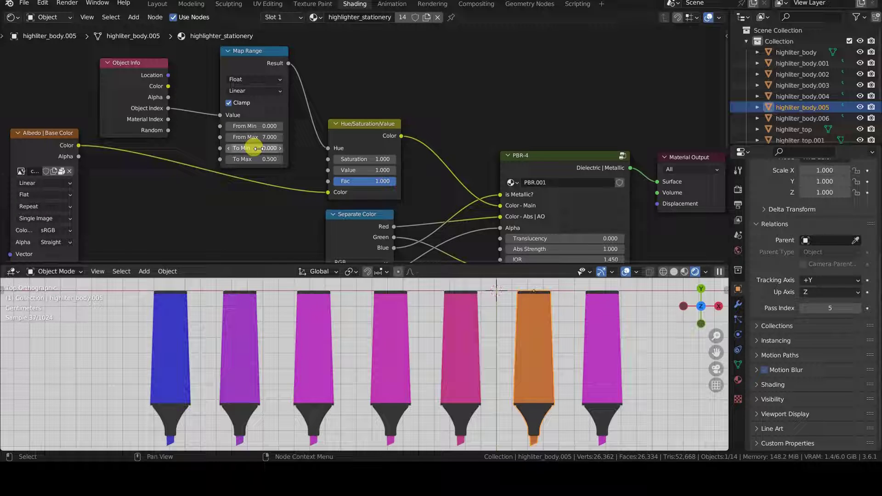
click(248, 147)
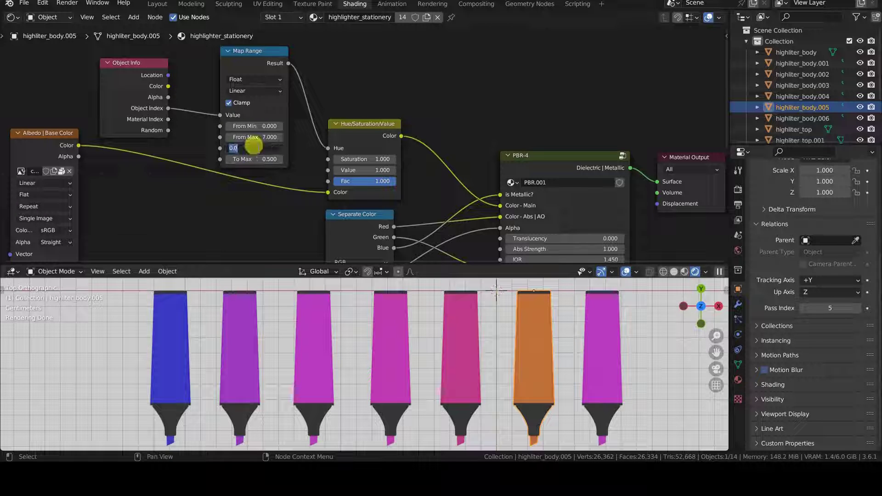
text(0.2)
key(Tab)
text(0)
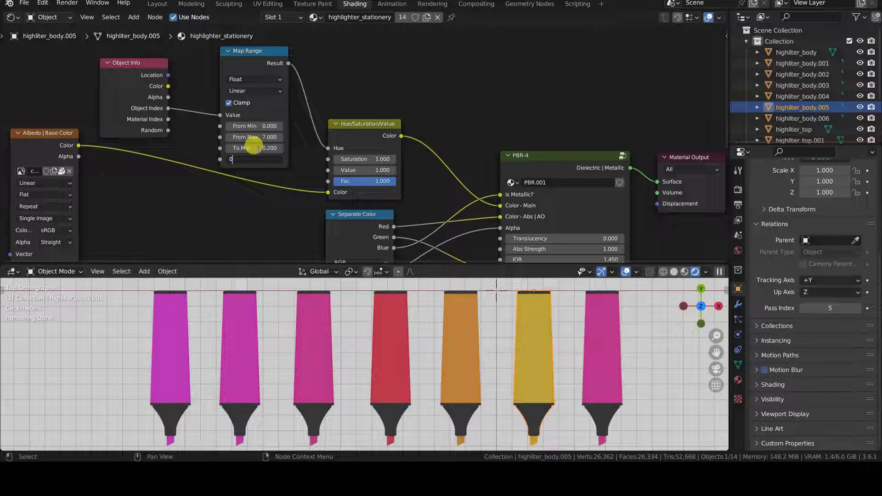
key(Return)
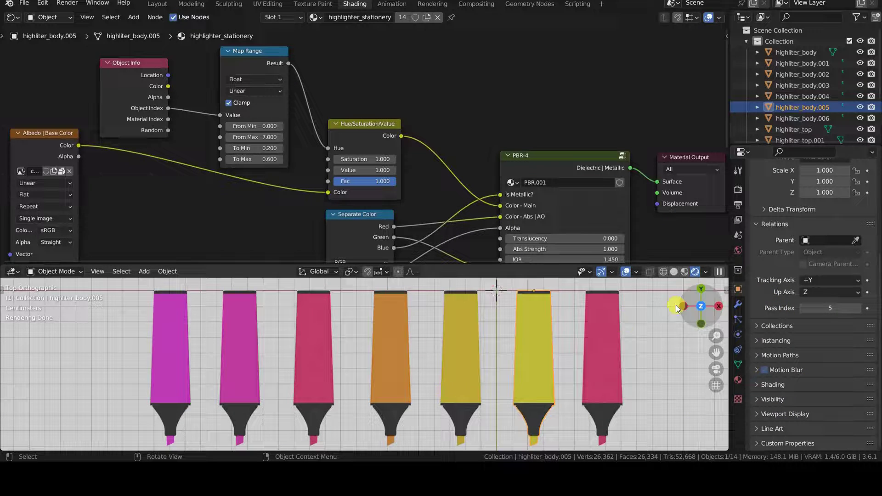
click(462, 365)
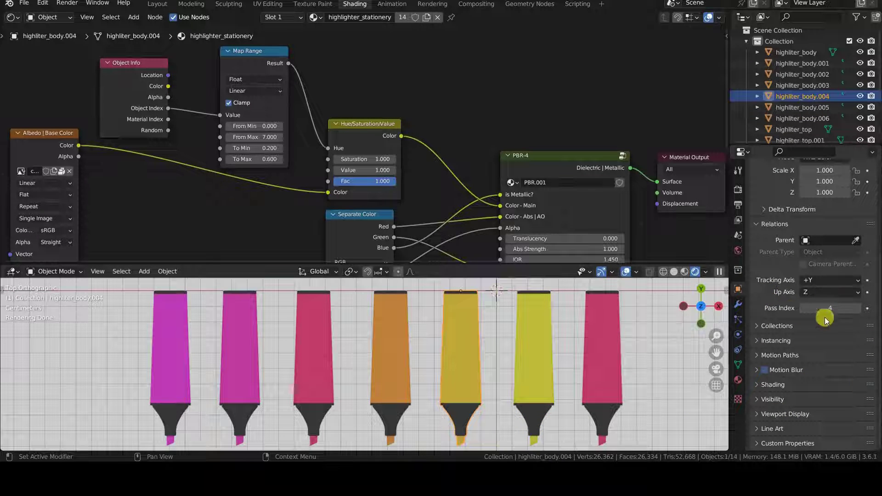
scroll(364, 149, up, 1)
mouse_move(393, 173)
middle_down()
mouse_move(445, 198)
mouse_move(458, 180)
middle_up()
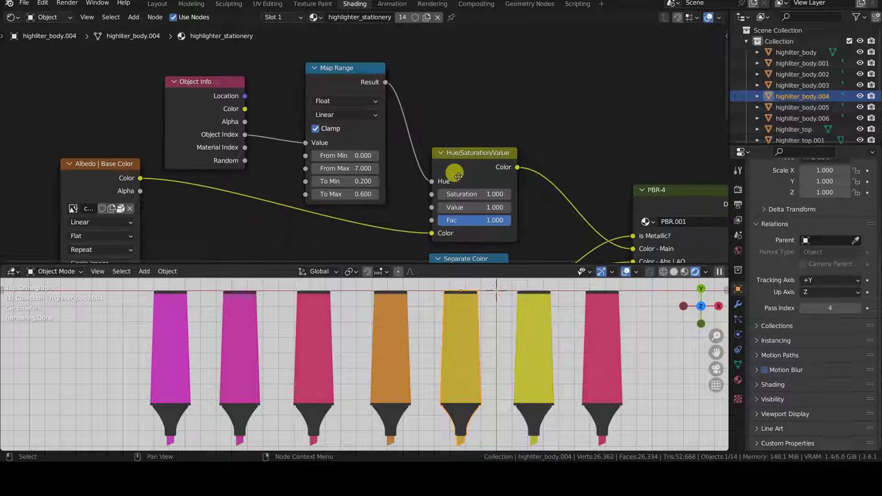
click(203, 81)
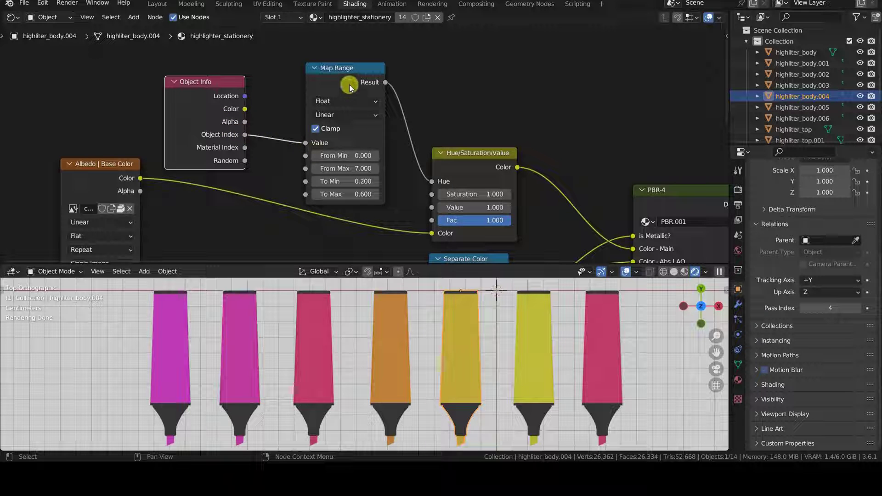
click(352, 67)
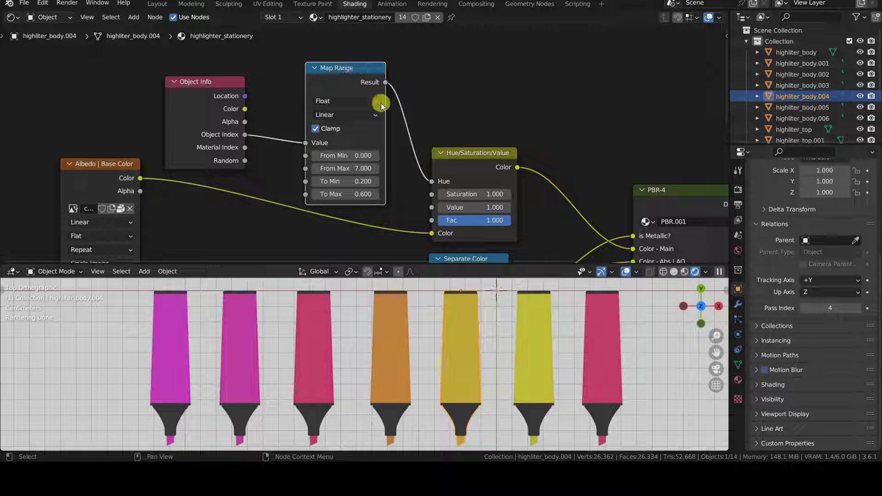
click(477, 156)
middle_drag(483, 175, 478, 166)
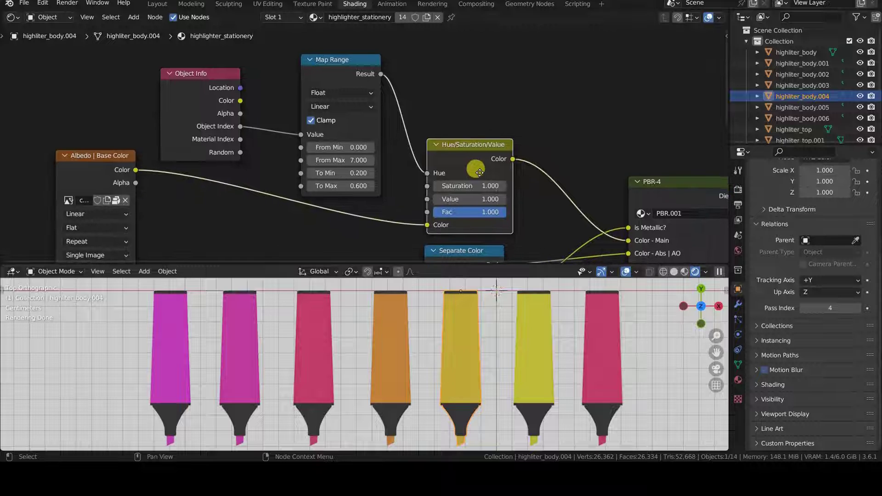